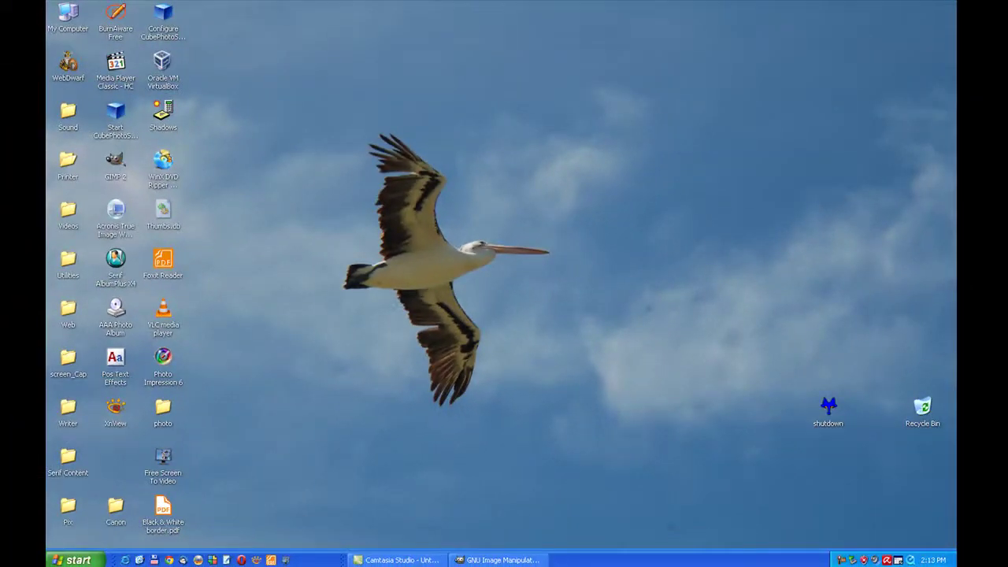
Restore the GIMP window from the taskbar so it covers the desktop.
left_click(496, 560)
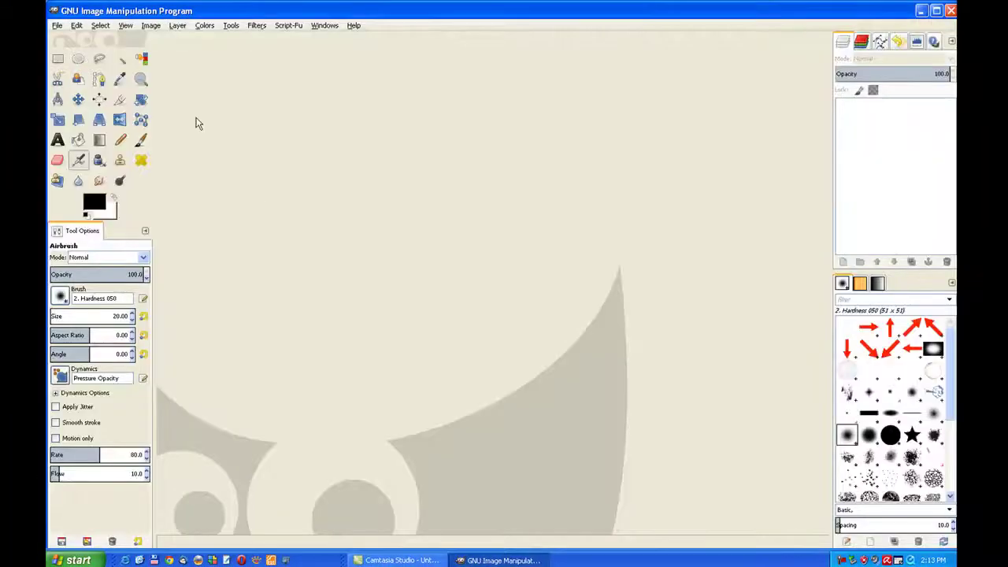
Create a new 400×400 px image and add a transparent layer named Layer above Background.
left_click(57, 26)
left_click(56, 39)
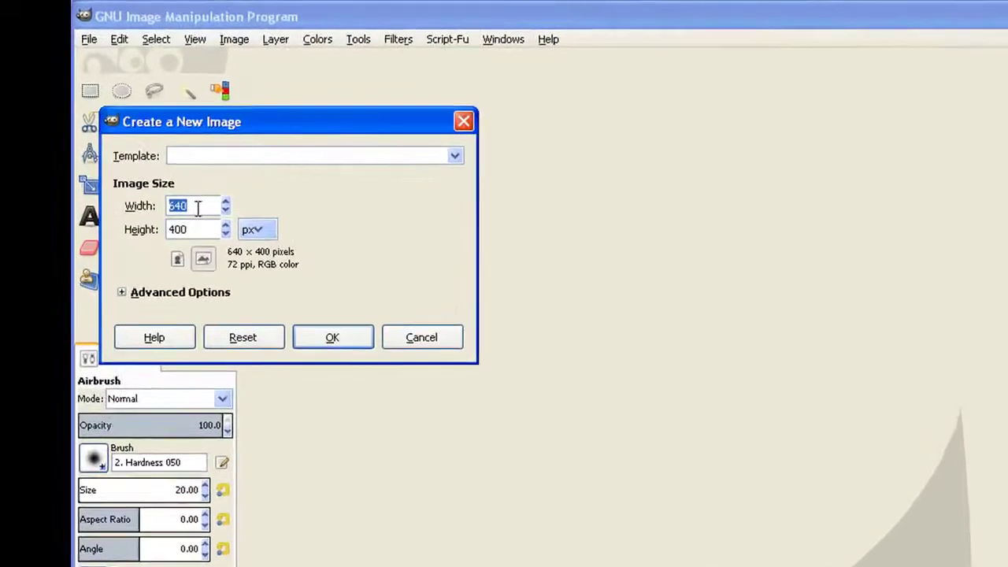
type("4")
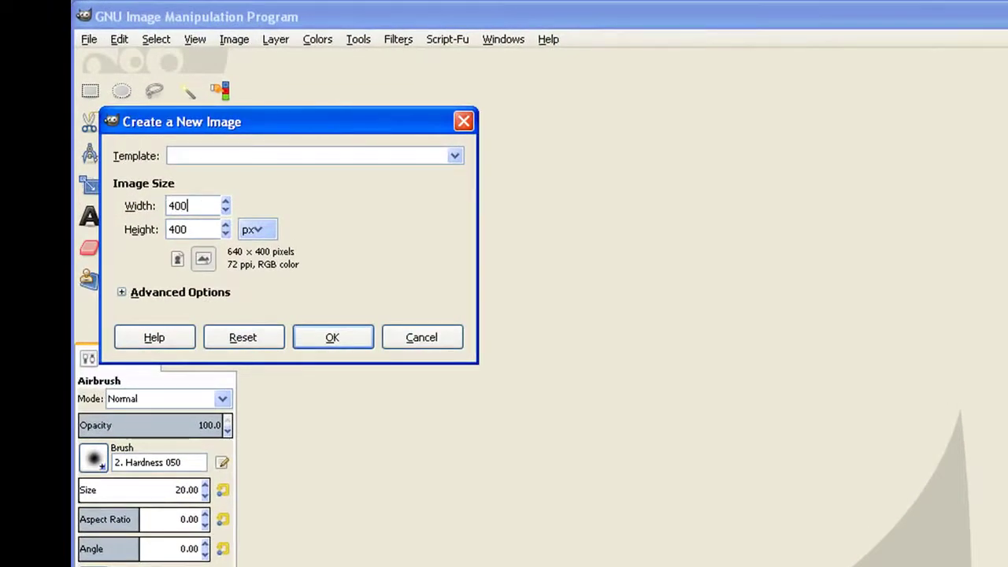
left_click(332, 339)
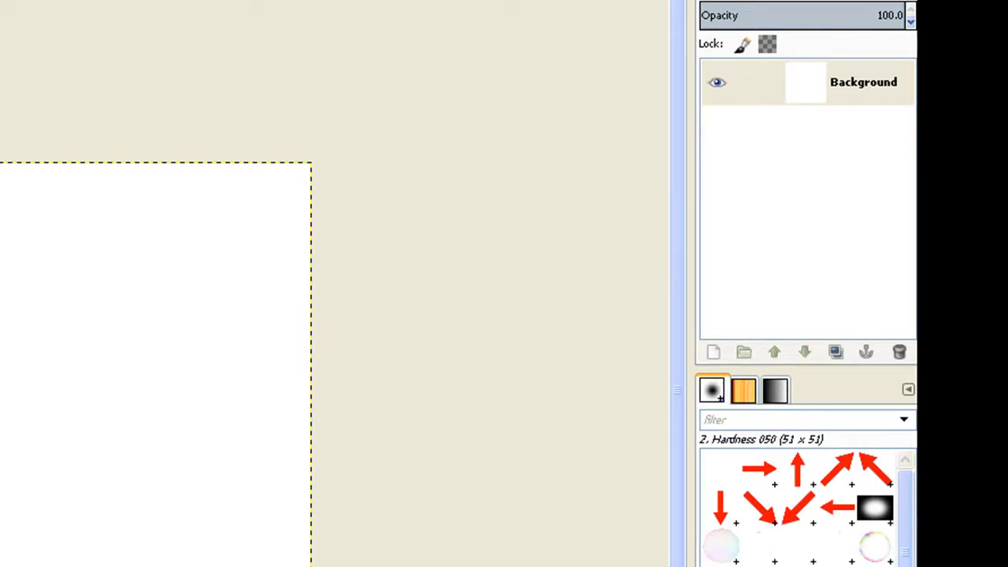
key("Return")
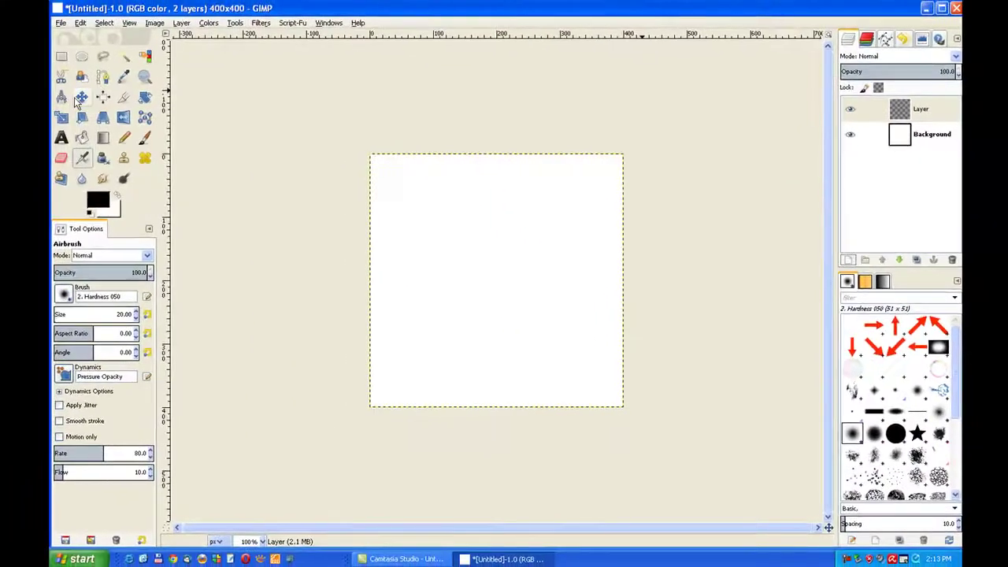
Bucket-fill a 350×230 px rectangle in the lower canvas with black, then select none.
left_click(62, 58)
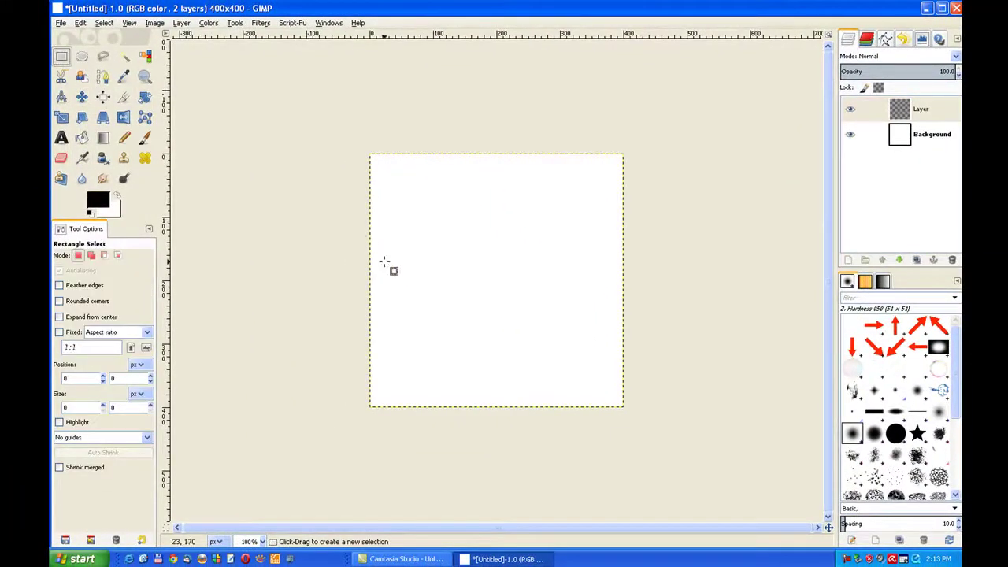
mouse_move(384, 262)
left_mouse_down()
mouse_move(569, 295)
mouse_move(600, 403)
mouse_move(606, 391)
left_mouse_up()
left_click_drag(493, 273, 487, 250)
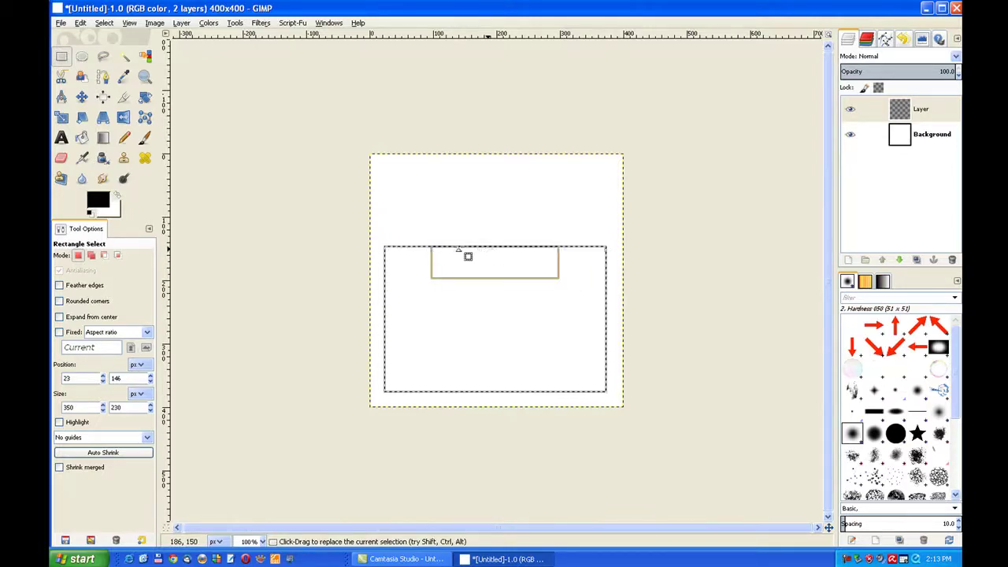
left_click(82, 139)
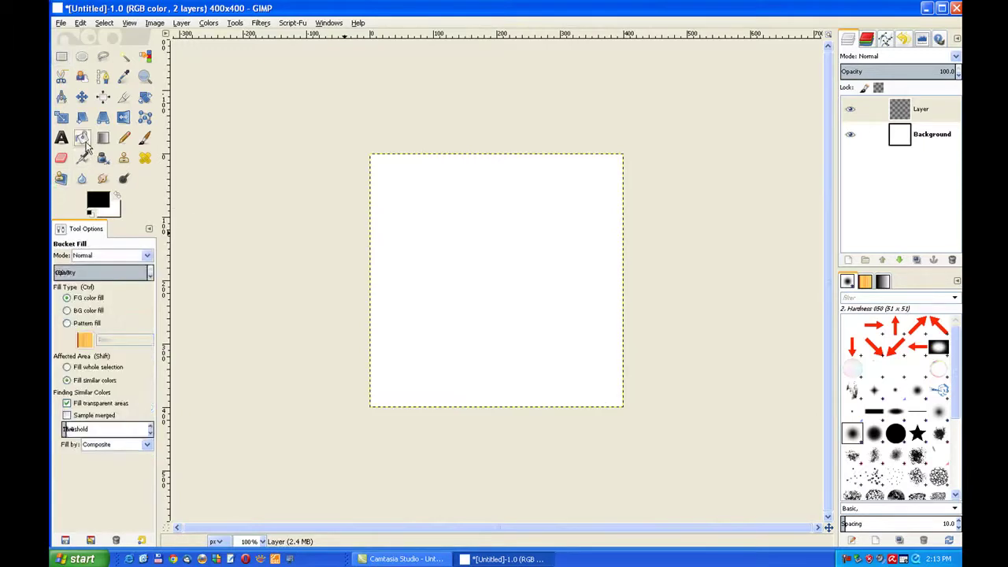
left_click(495, 321)
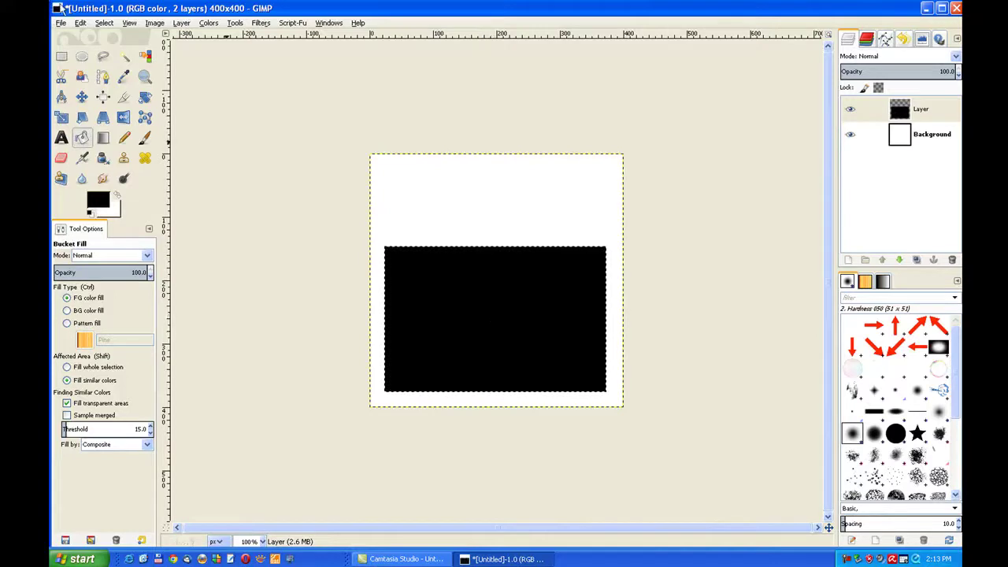
left_click(105, 23)
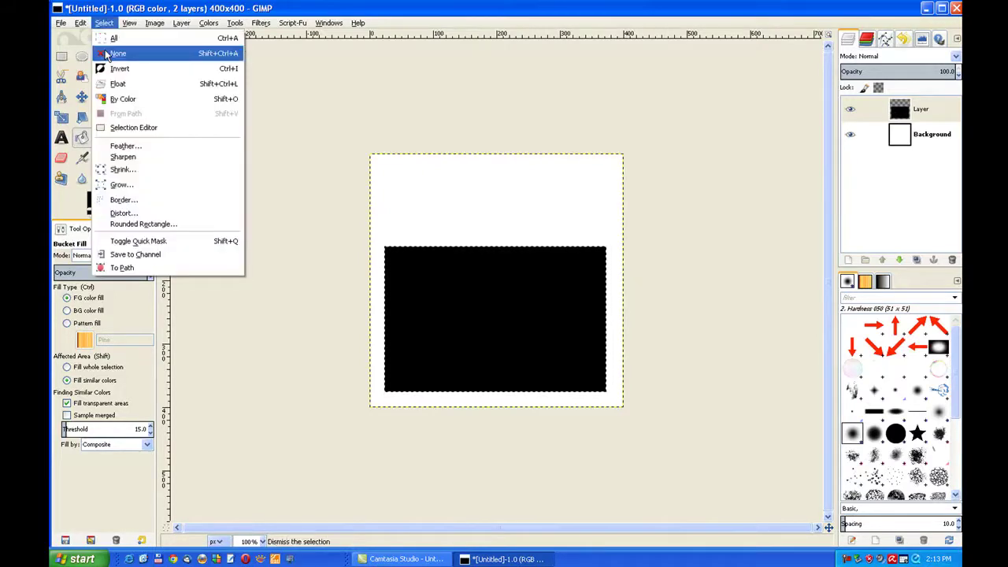
left_click(111, 53)
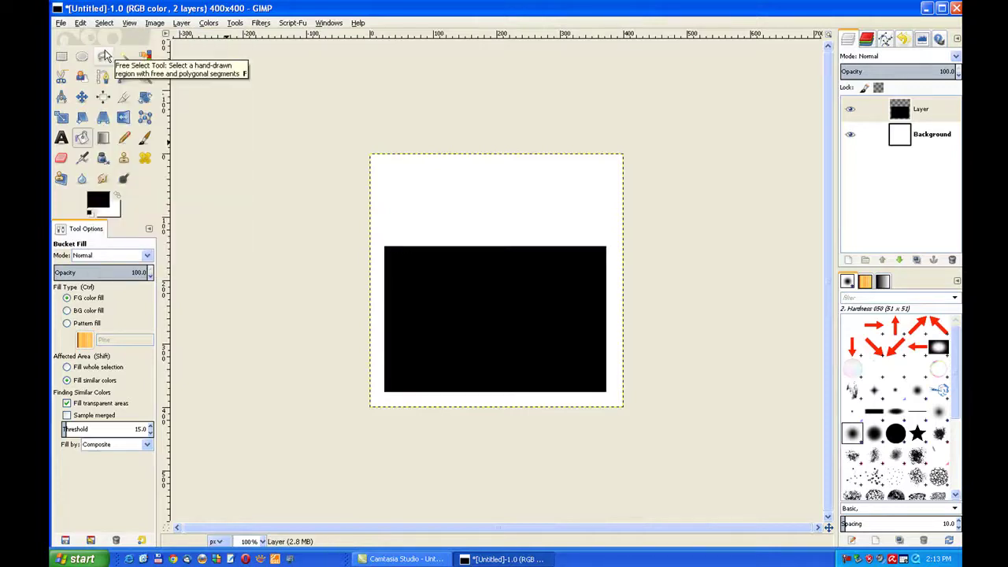
Select a strip across the black rectangle's top and make white the painting colour.
left_click(63, 58)
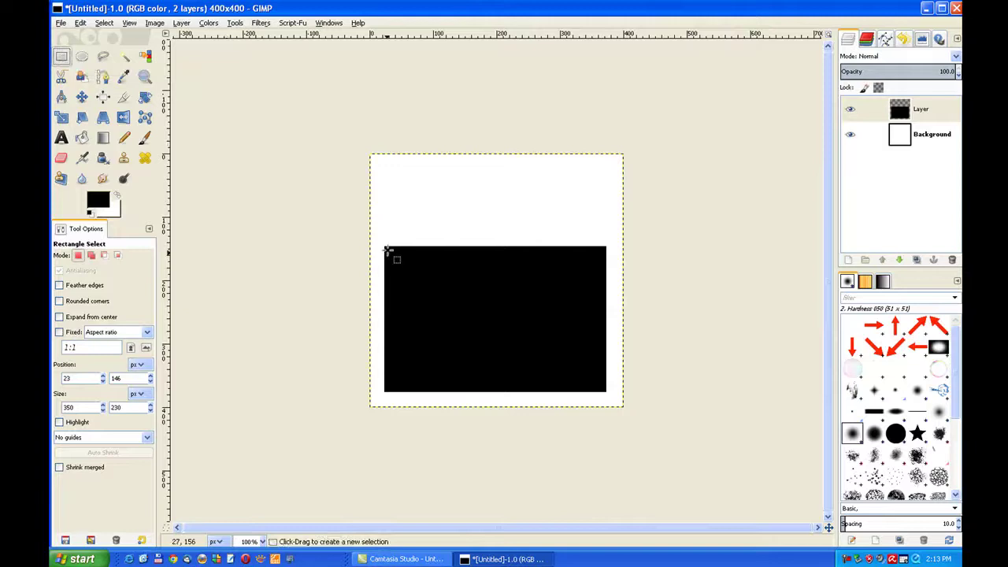
left_click_drag(386, 247, 605, 283)
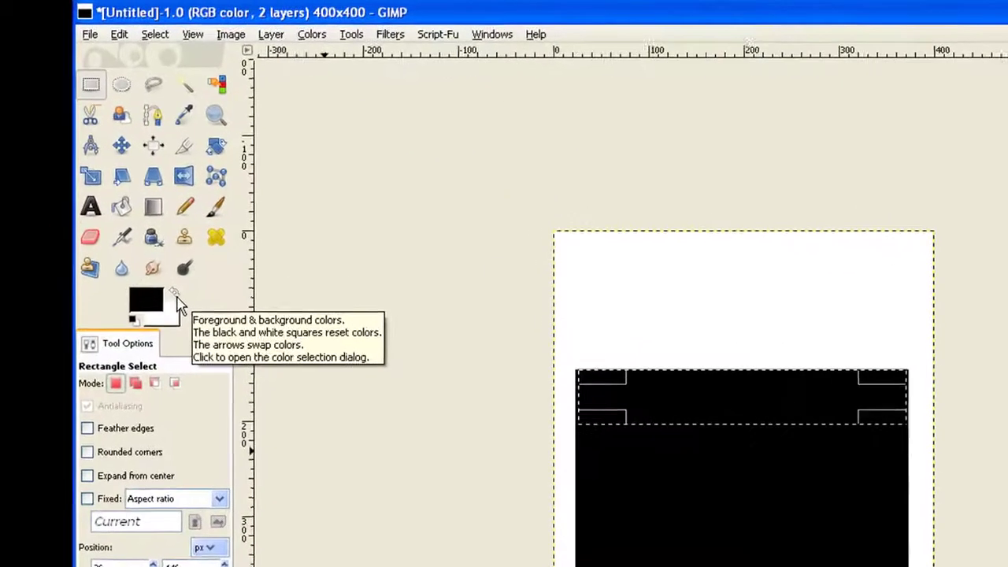
left_click(174, 294)
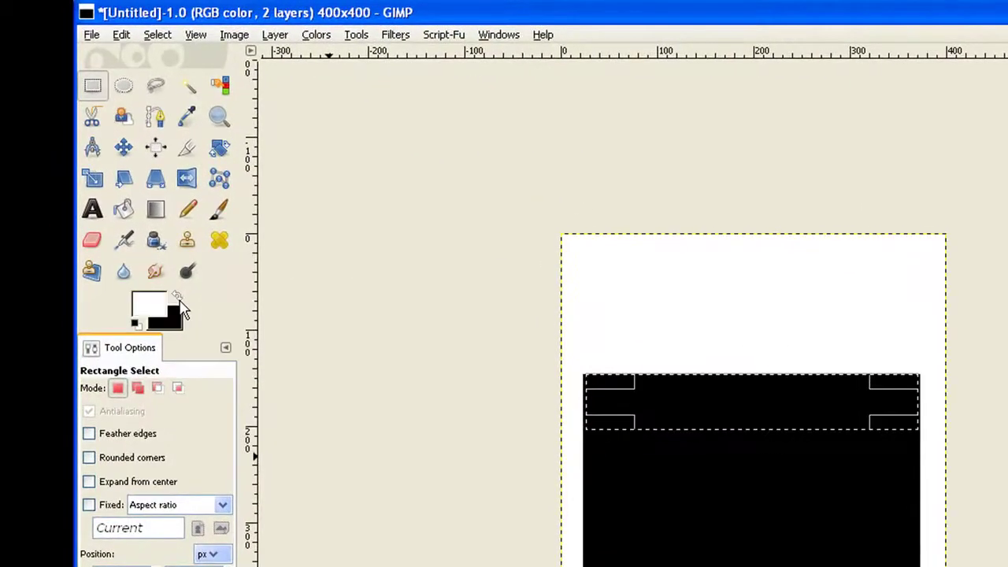
Set the Paintbrush to the 2. Block 01 brush with spacing raised to about 180.
left_click(218, 211)
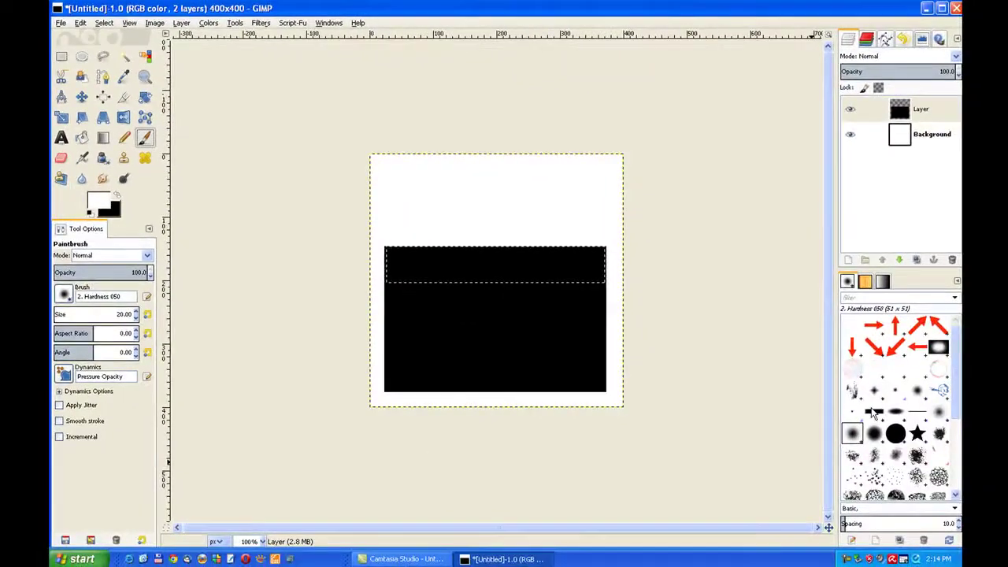
left_click(955, 450)
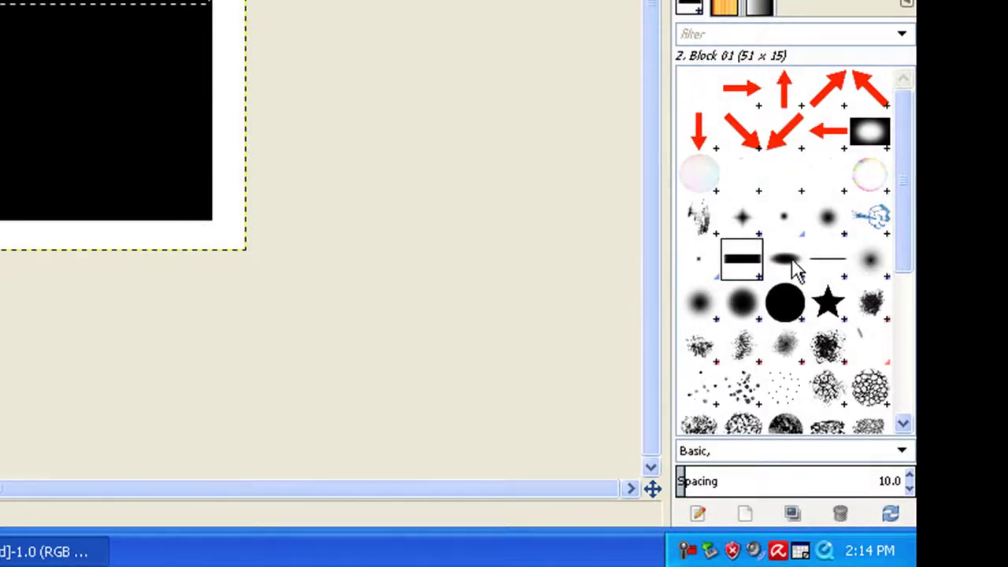
left_click(873, 483)
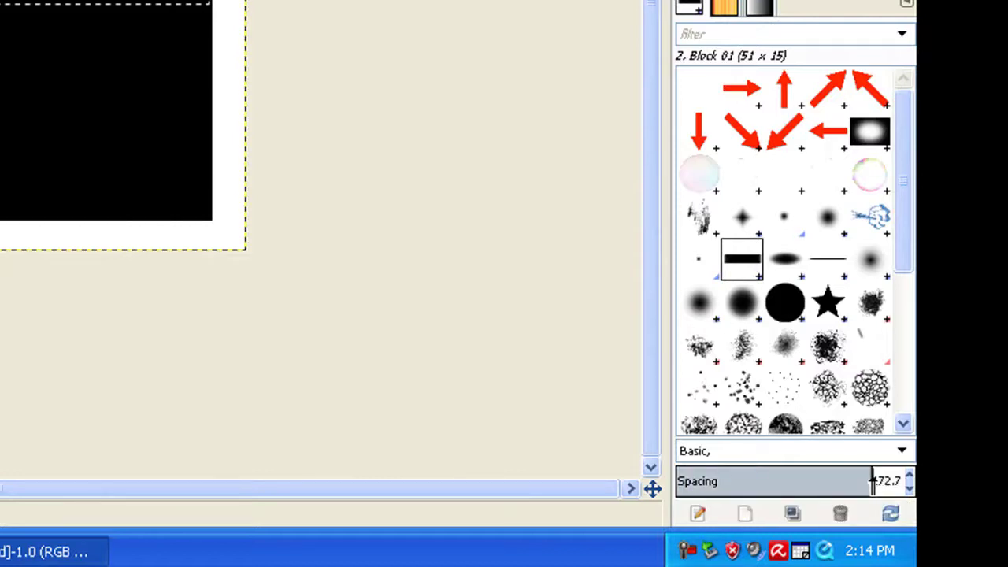
left_click(909, 476)
left_click(909, 475)
left_click(909, 476)
left_click(908, 476)
left_click(909, 476)
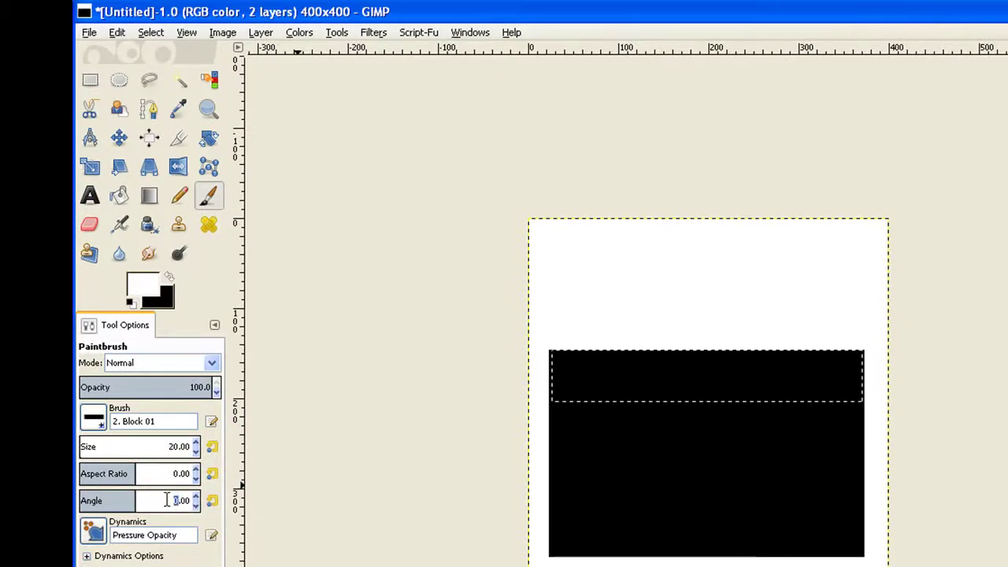
Paint a row of white 45° diagonal stripes at brush size 80.92 across the top strip.
type("5")
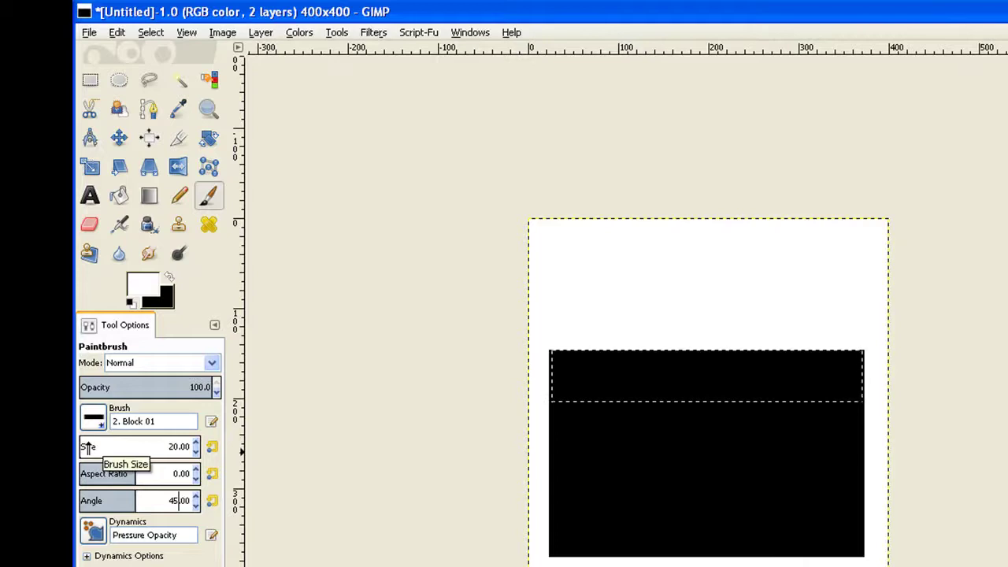
left_click_drag(88, 448, 414, 451)
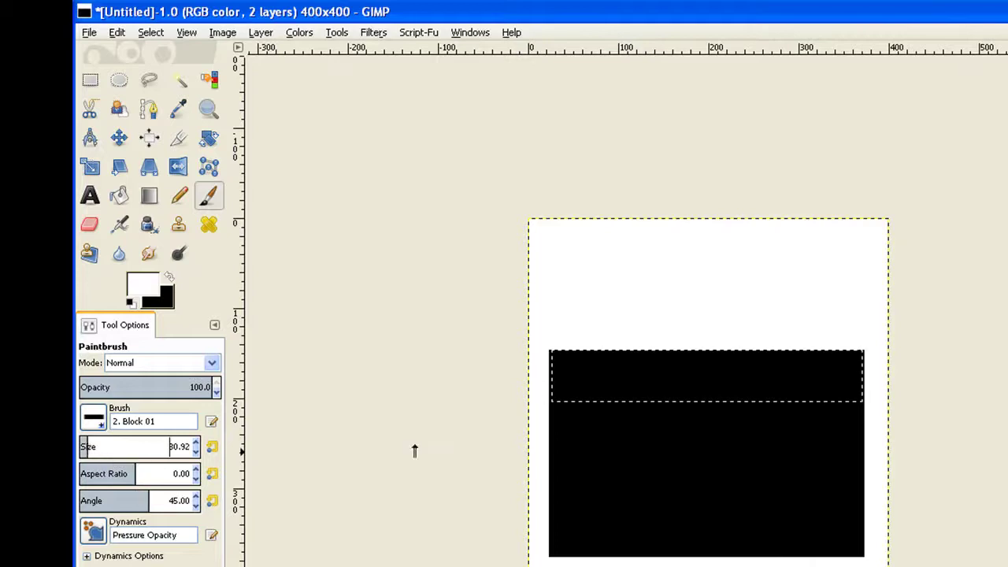
left_click(581, 381)
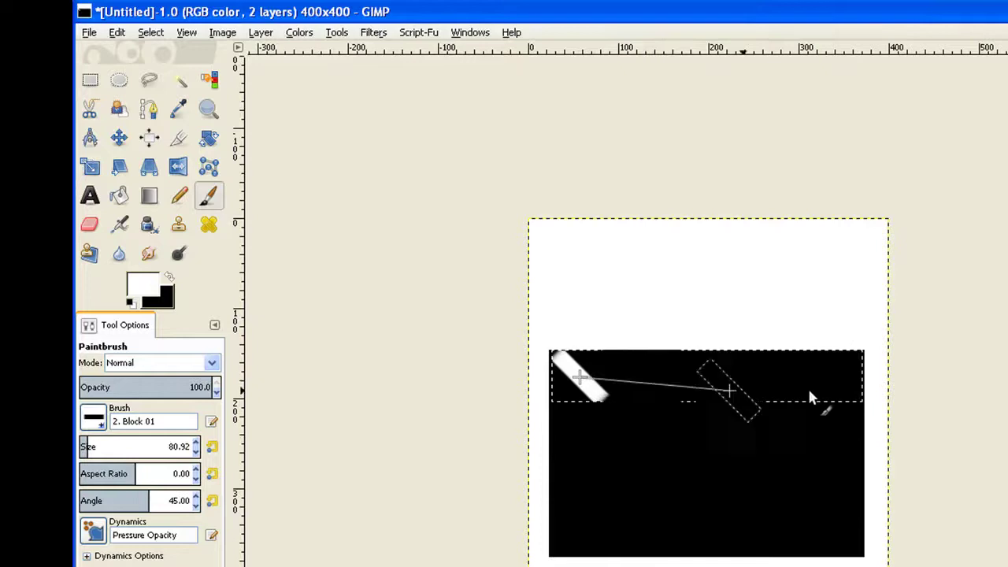
left_click(850, 384, "shift")
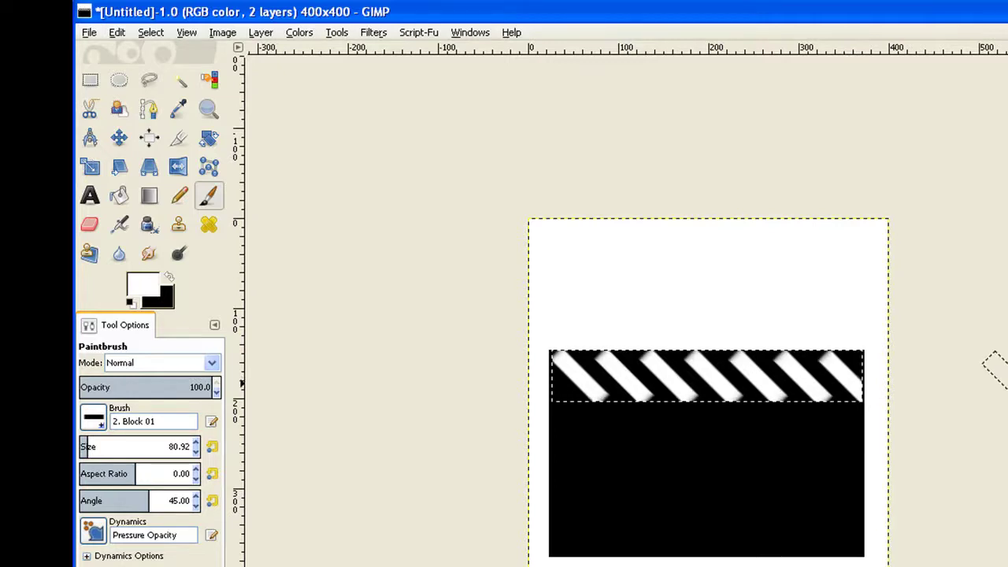
Copy the striped strip and paste it as a new layer named Pasted Layer above Layer.
left_click(117, 32)
left_click(116, 32)
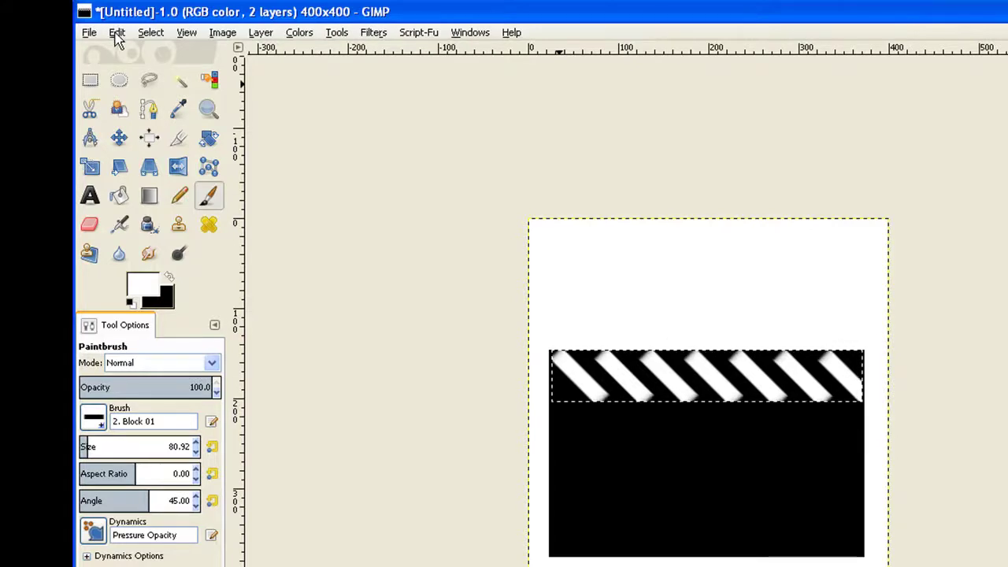
left_click(117, 33)
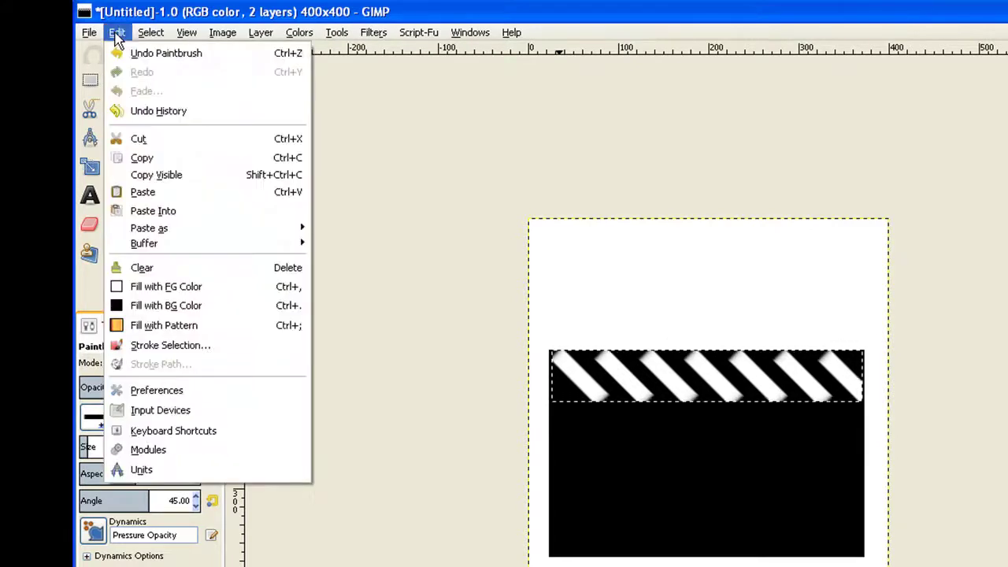
left_click(154, 157)
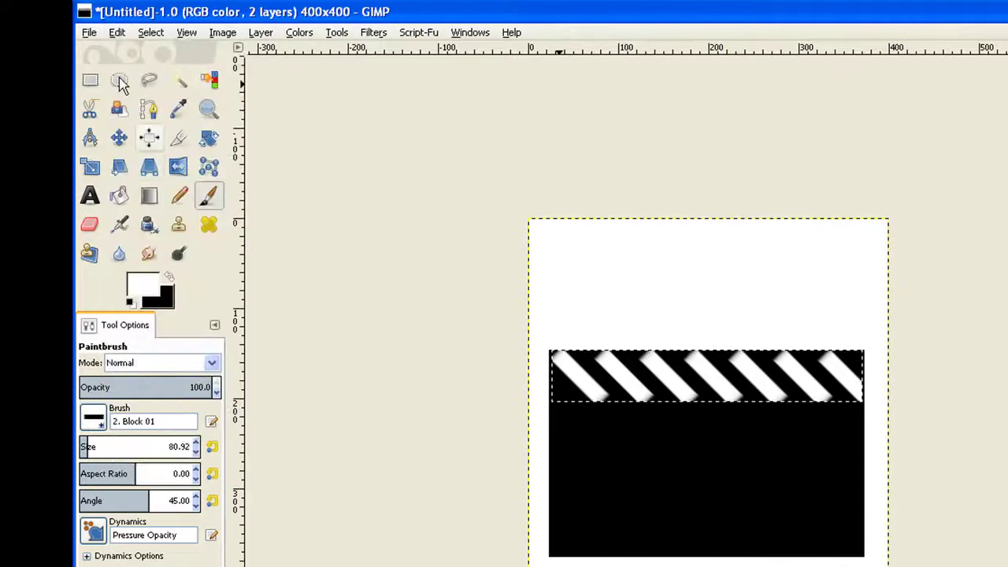
left_click(116, 32)
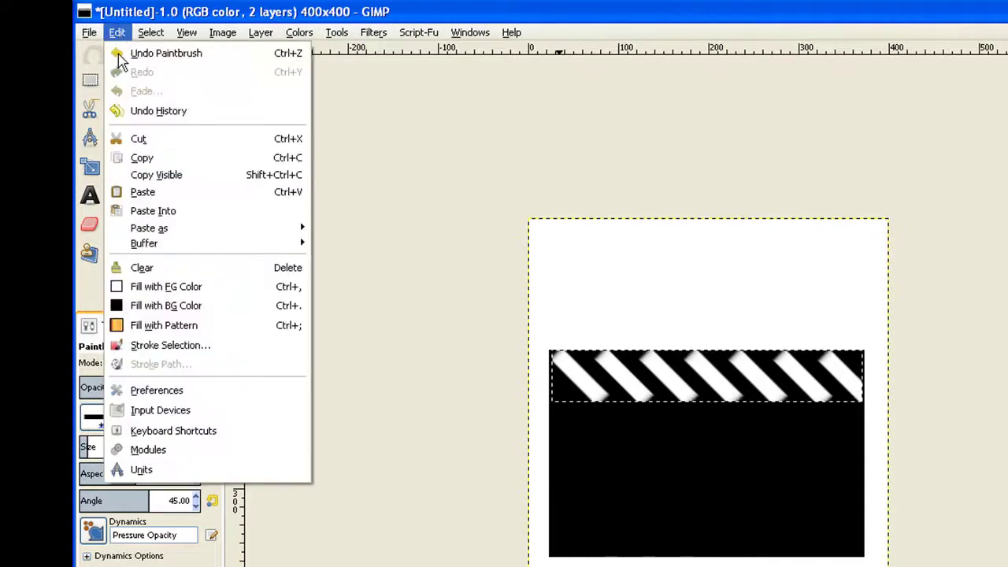
left_click(138, 193)
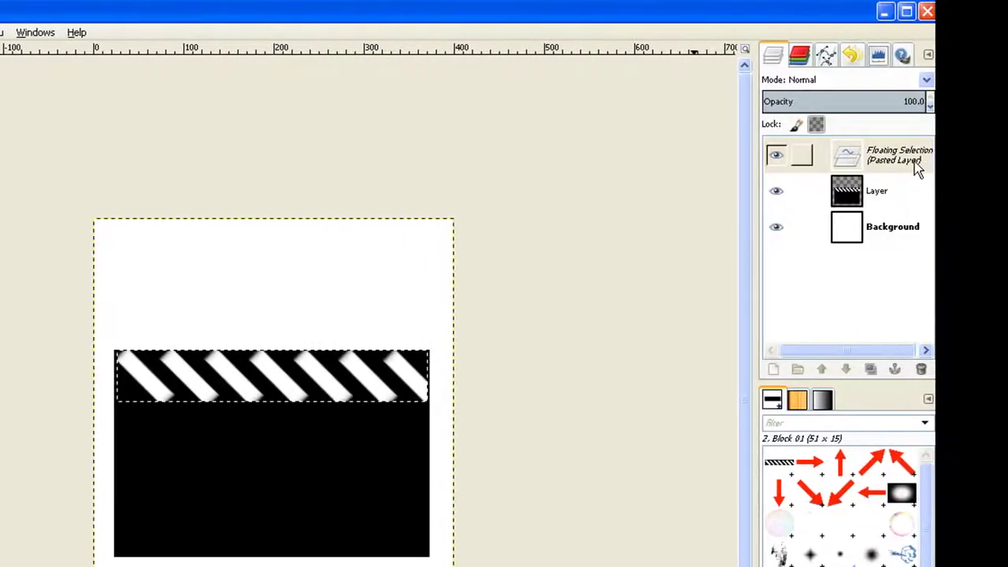
left_click(773, 370)
left_click_drag(847, 154, 2, 78)
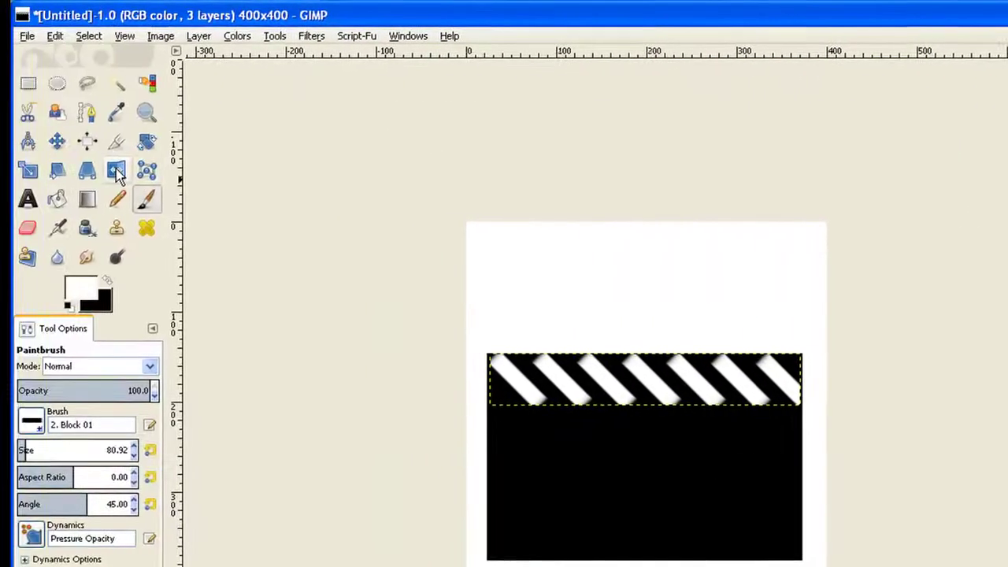
Flip the pasted stripes horizontally and preview a roughly 19.57° counter-clockwise rotation.
left_click(129, 170)
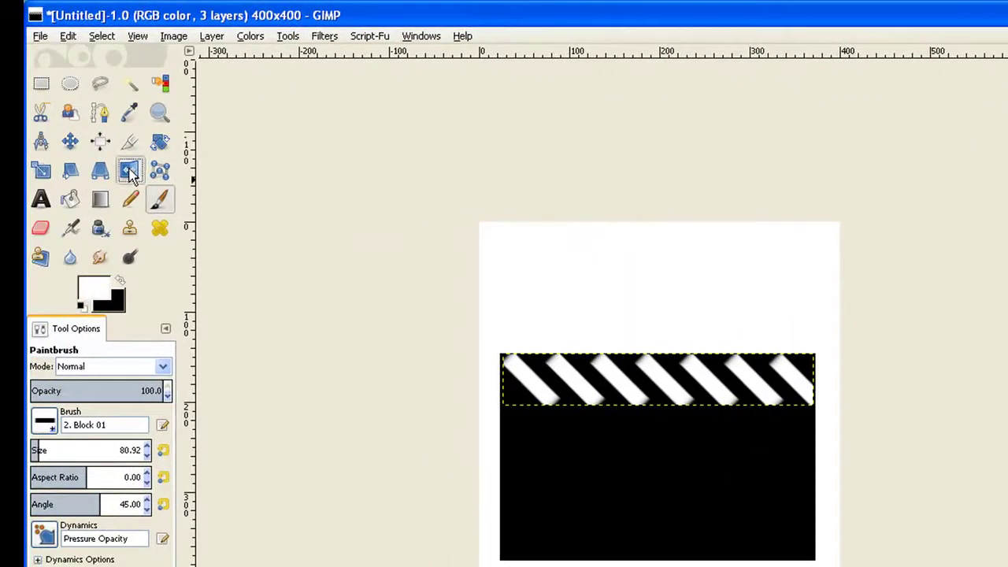
left_click(665, 397)
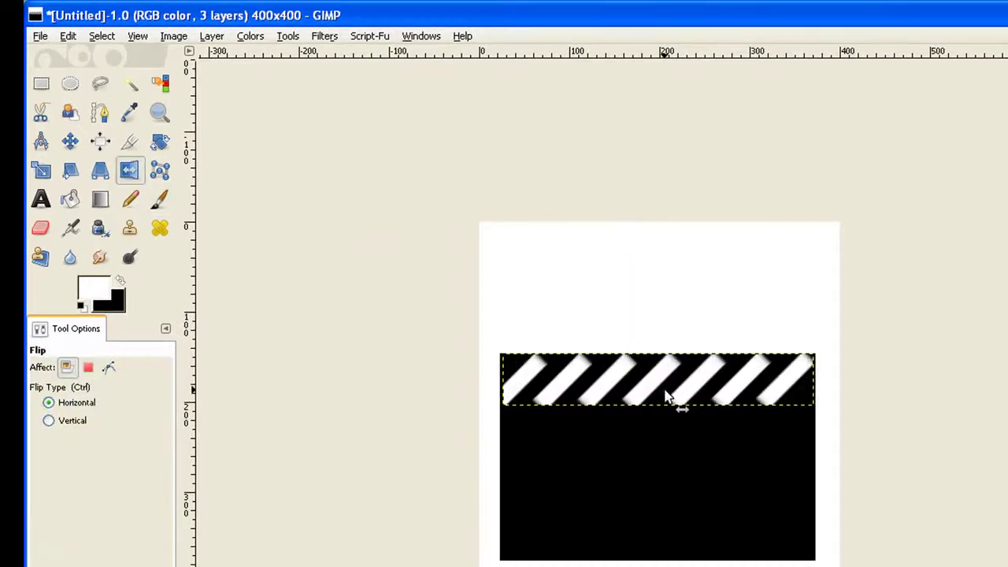
left_click(158, 147)
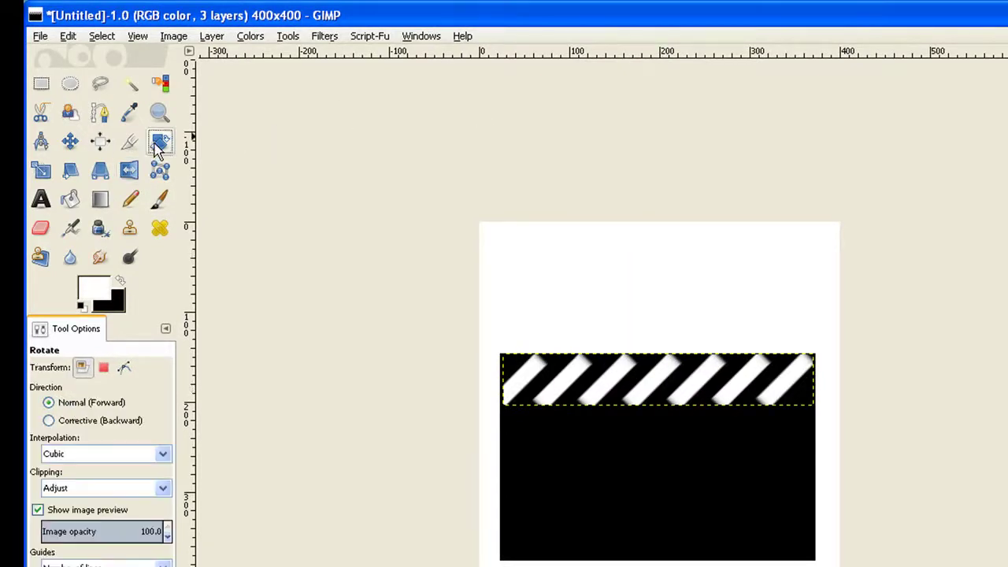
left_click(635, 398)
left_click_drag(816, 376, 805, 308)
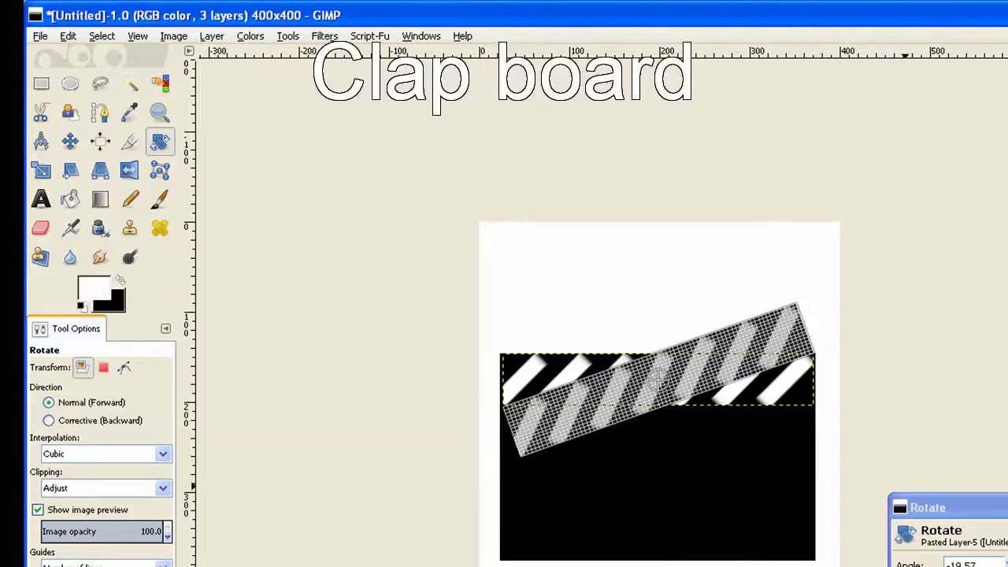
Apply the rotation and move the tilted stripe layer up above the board as the open arm.
key("Return")
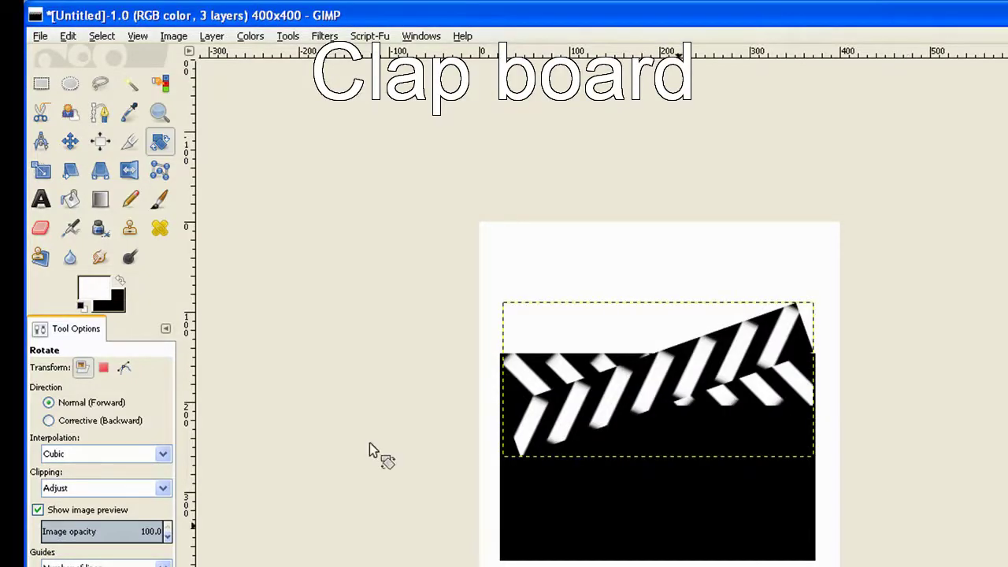
left_click(70, 141)
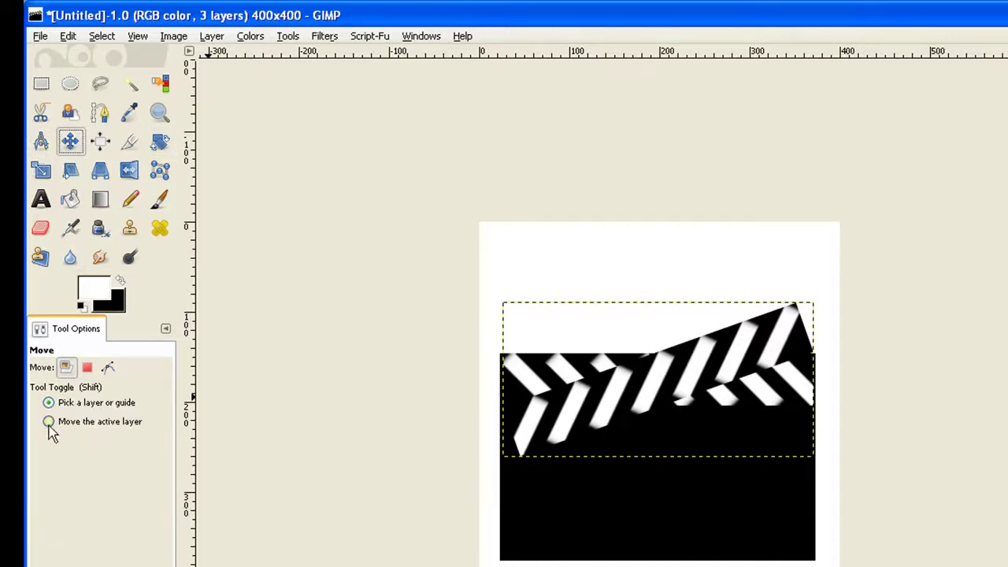
left_click(48, 421)
left_click_drag(573, 410, 564, 352)
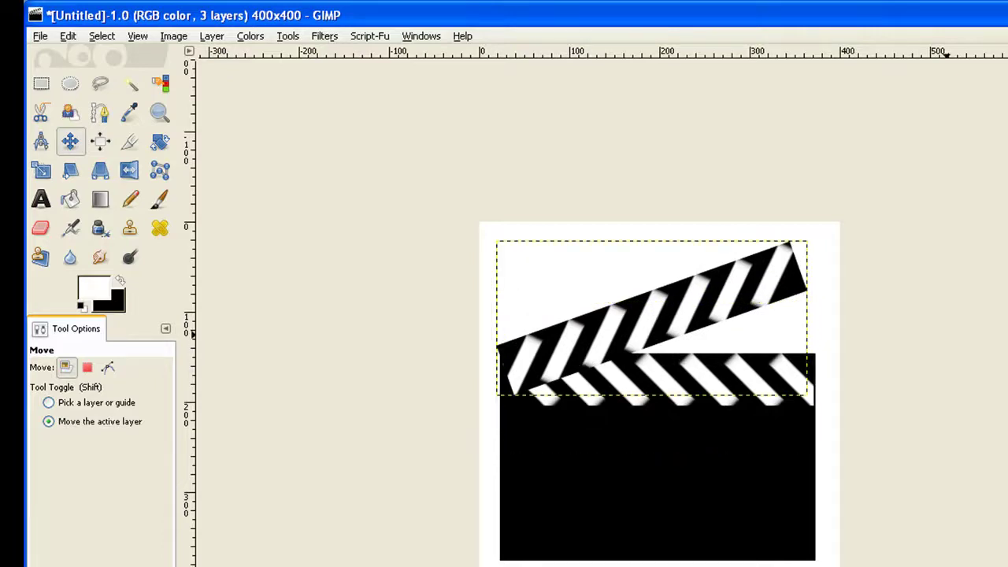
key("shift+ctrl+n")
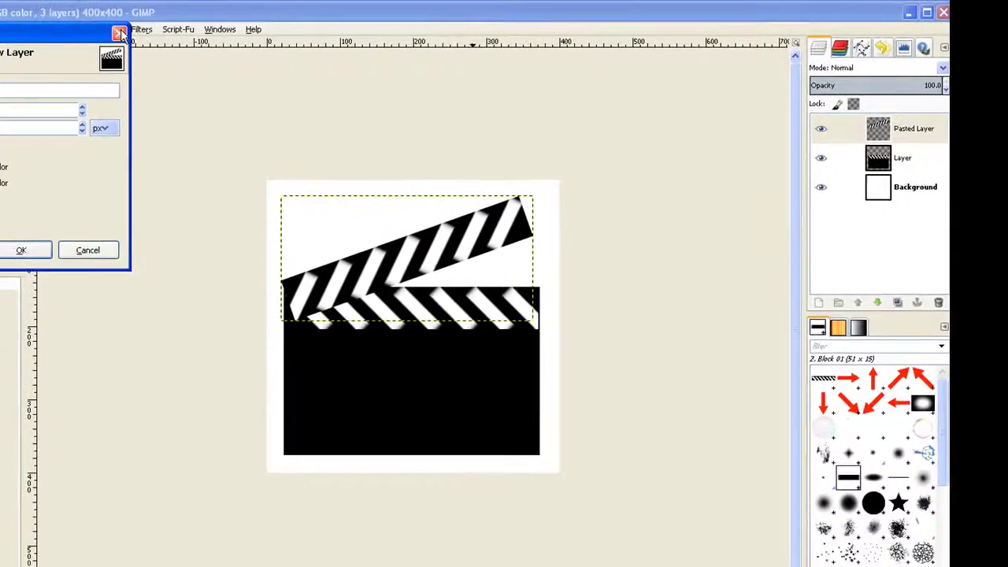
Merge Pasted Layer down into Layer and delete the white Background layer.
key("Escape")
right_click(906, 129)
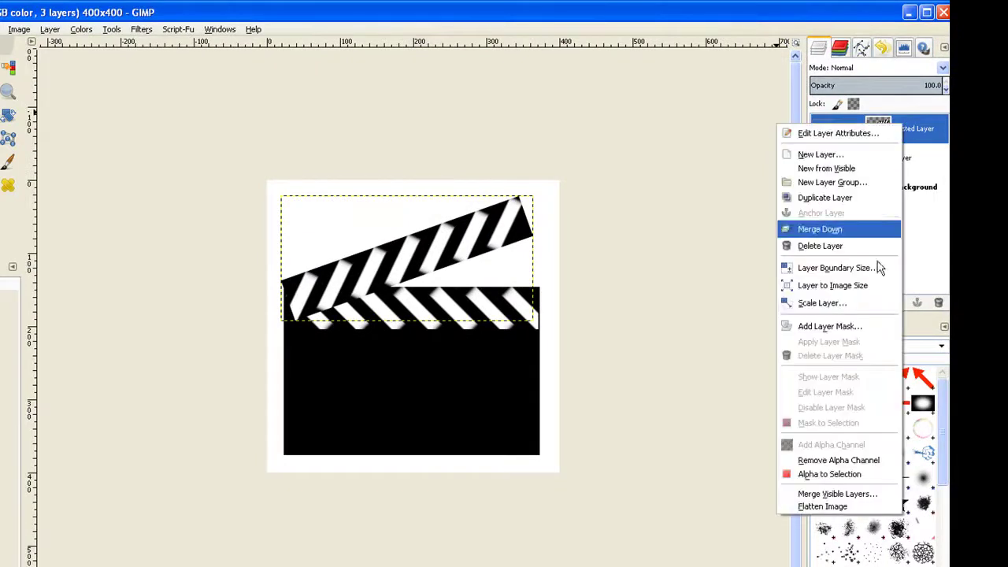
left_click(871, 230)
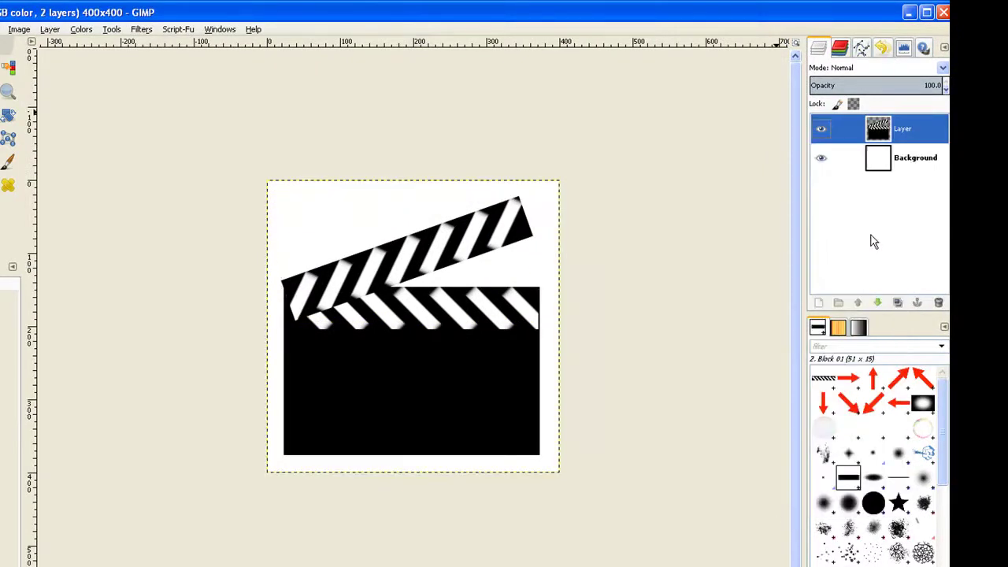
left_click(881, 165)
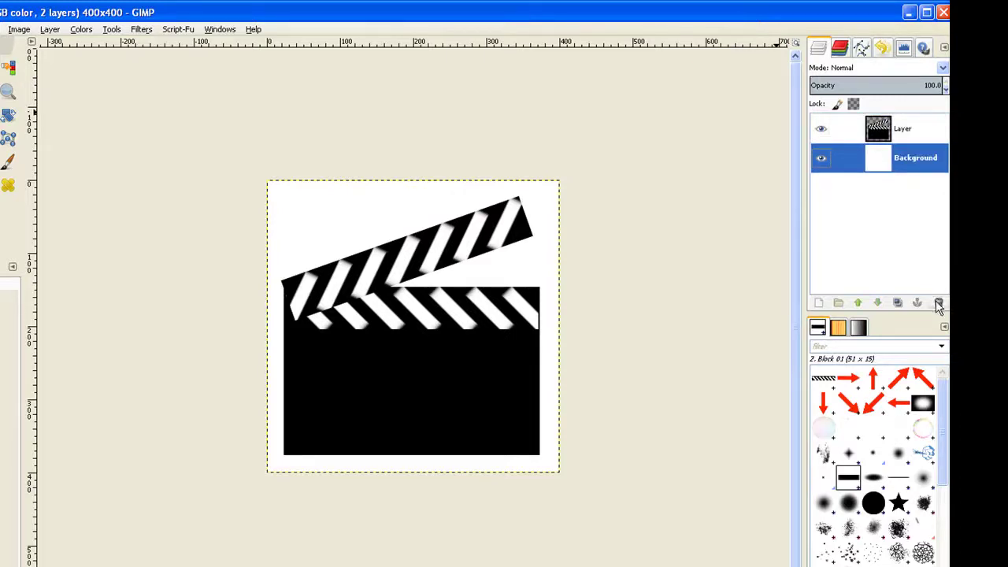
left_click(938, 304)
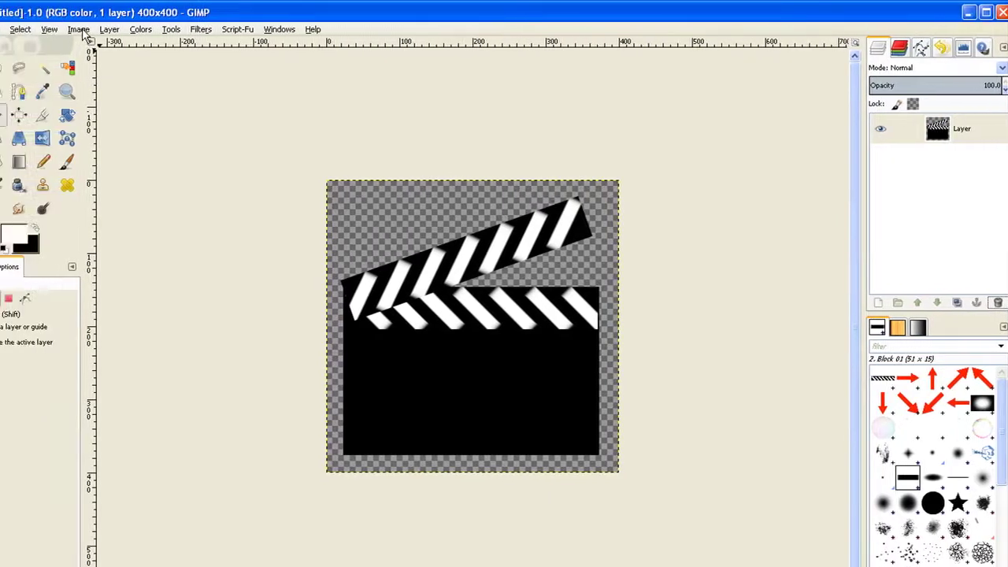
Scale the image to 100 px width with chained height, giving a 100×100 px icon.
left_click(117, 31)
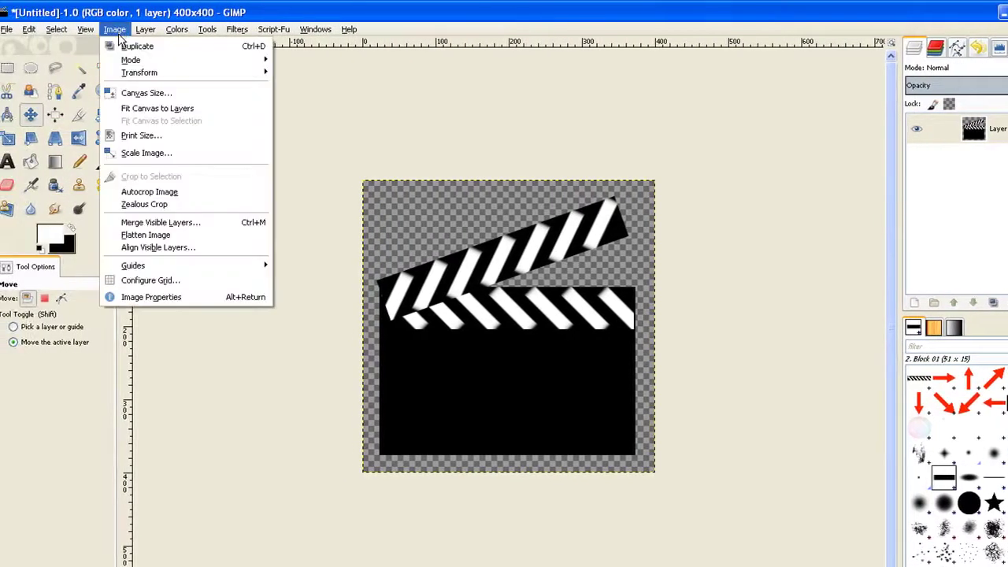
left_click(142, 155)
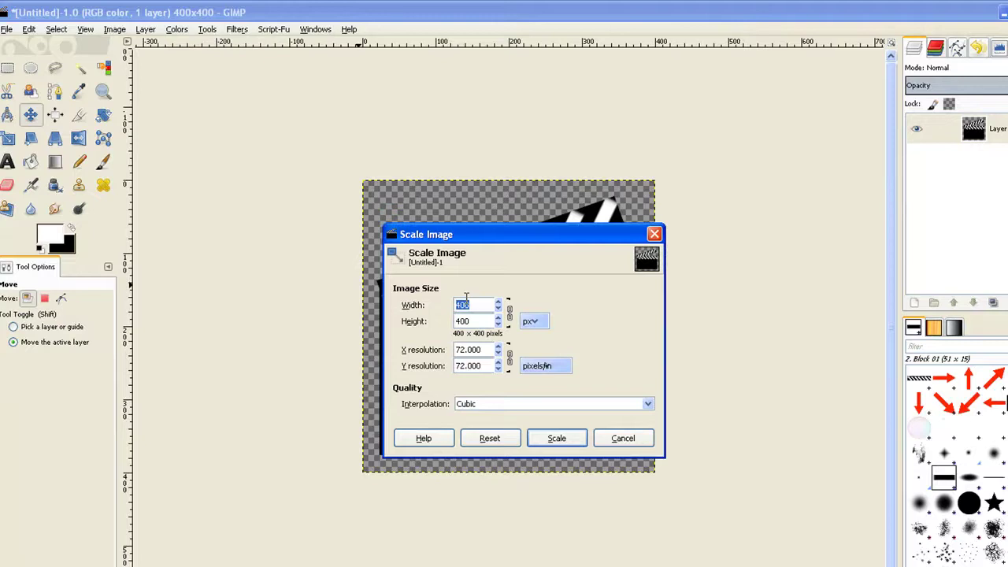
type("100")
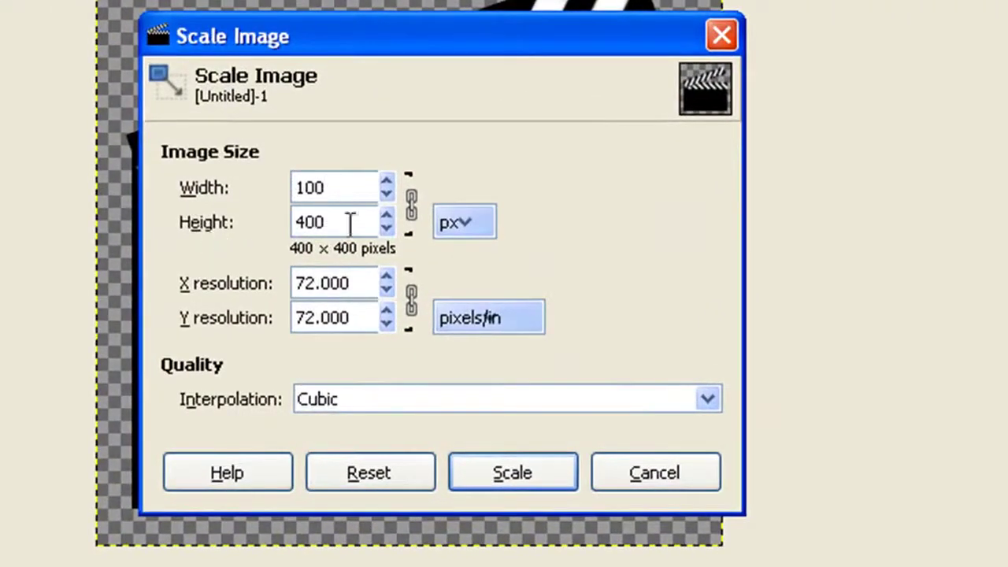
left_click(350, 222)
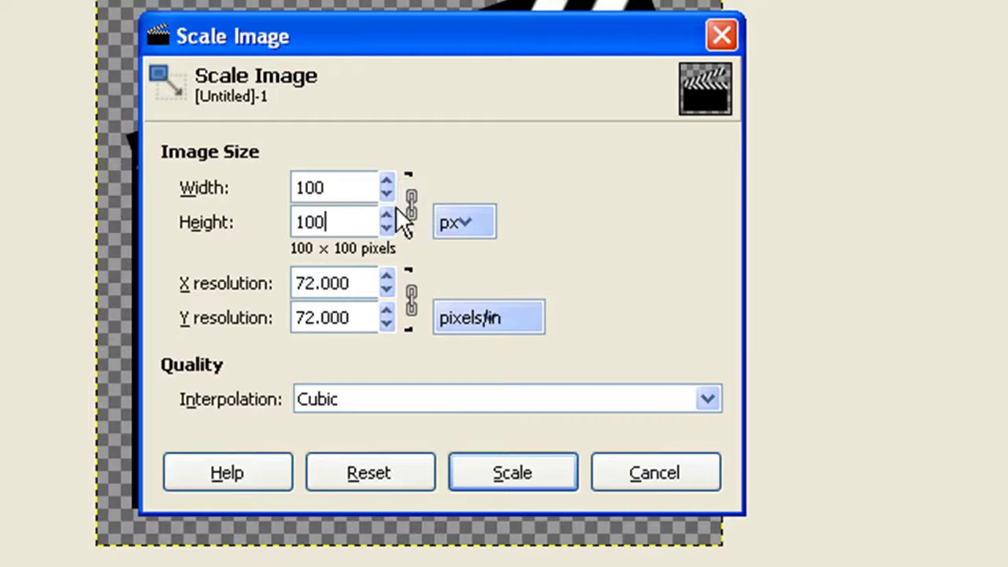
left_click(508, 479)
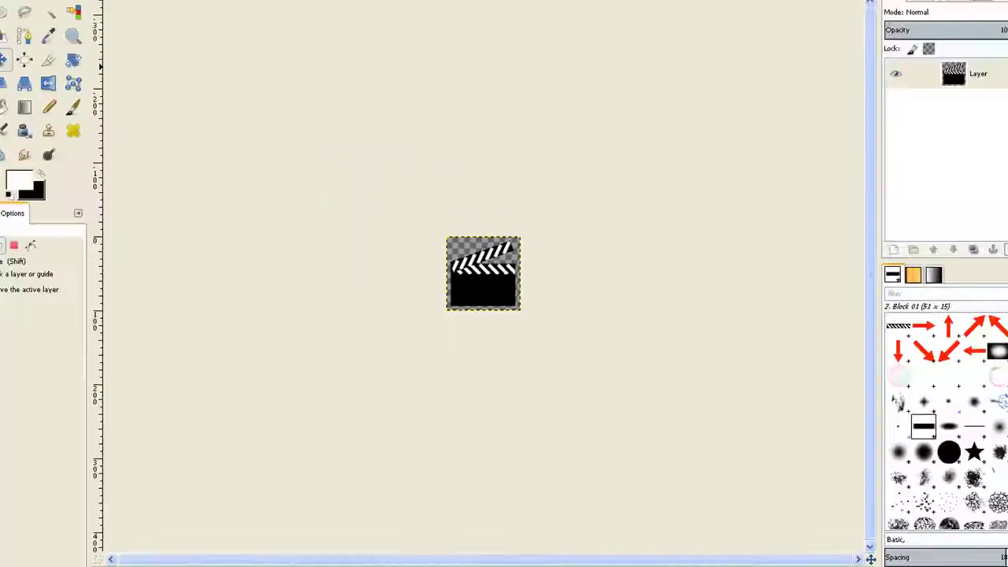
Choose the Microsoft Windows icon file type and name the export clap.ico.
left_click(52, 19)
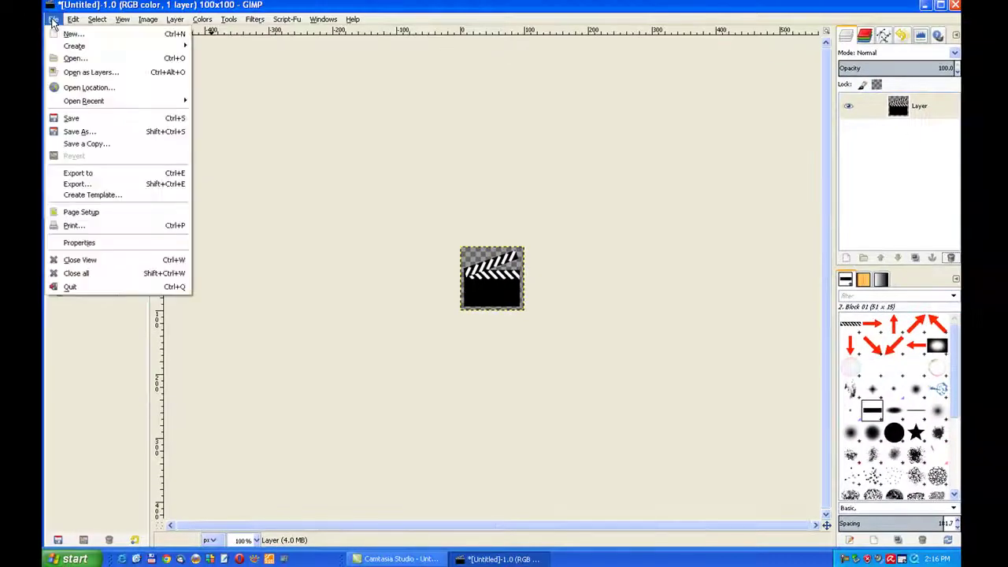
left_click(77, 184)
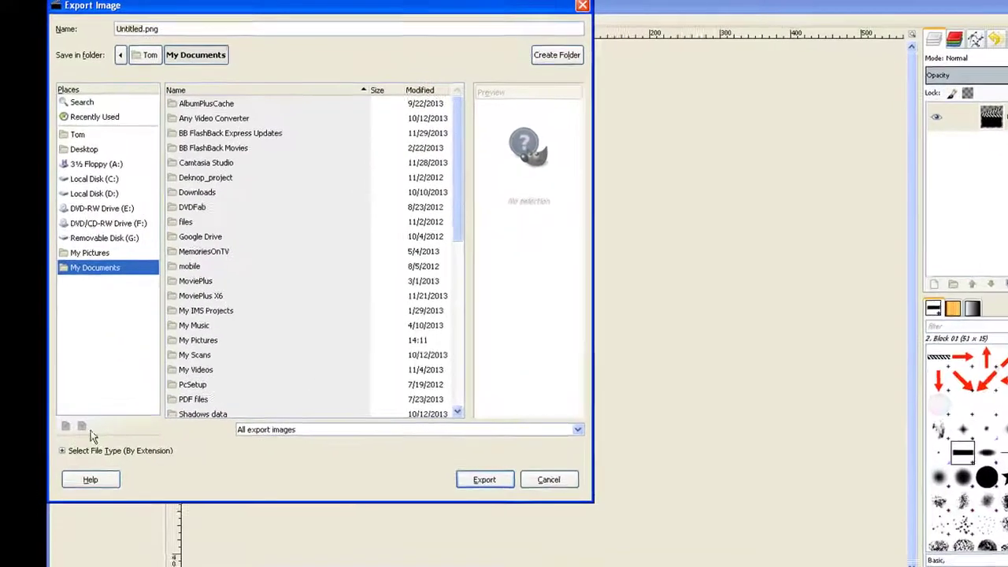
left_click(66, 454)
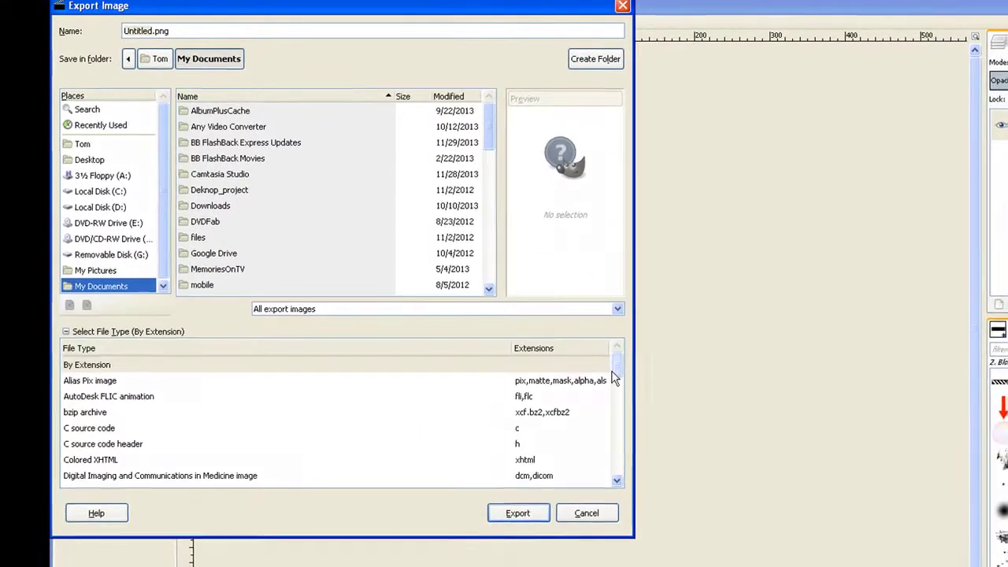
left_click_drag(614, 375, 617, 403)
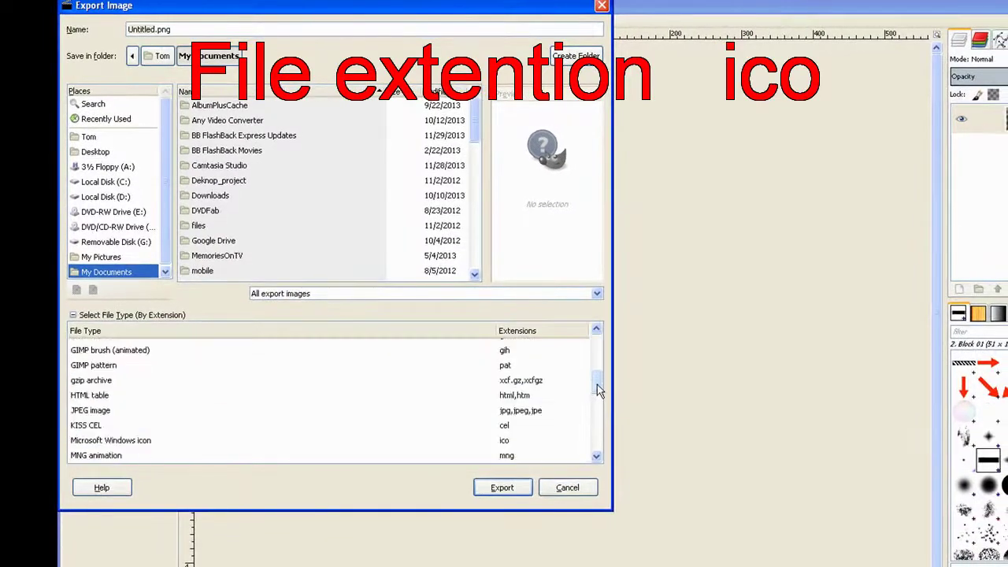
left_click(123, 444)
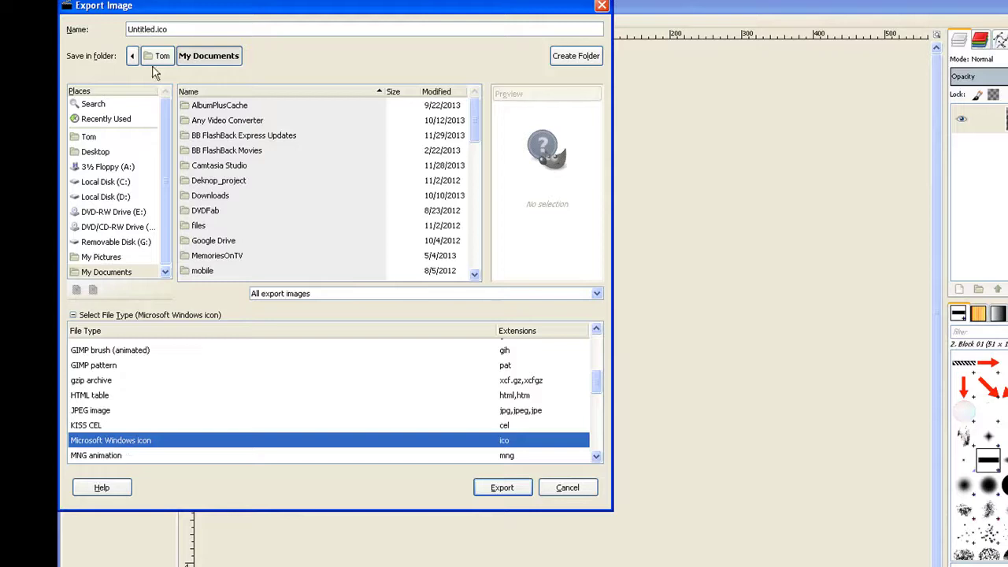
left_click(152, 28)
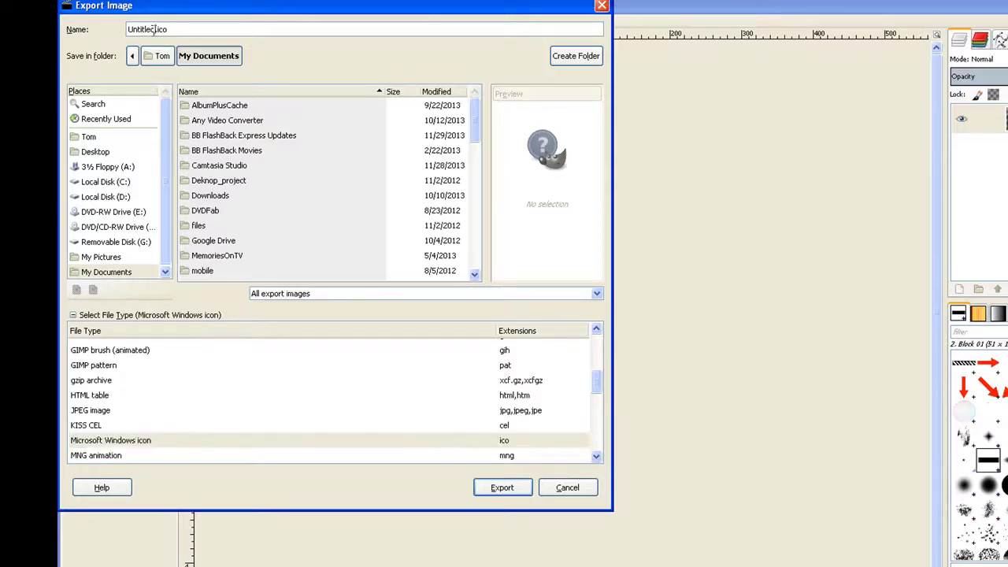
left_click_drag(154, 29, 128, 24)
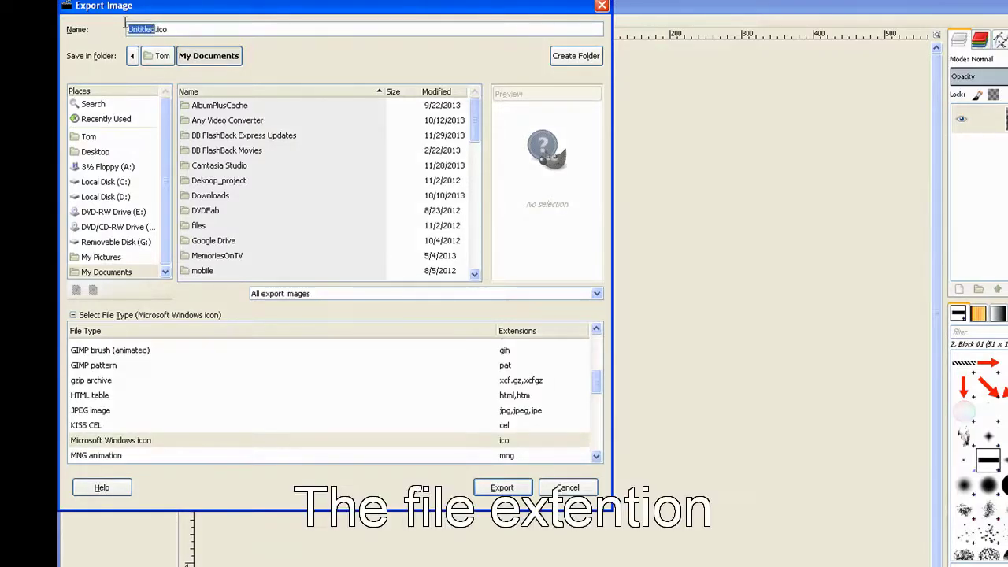
type("cl")
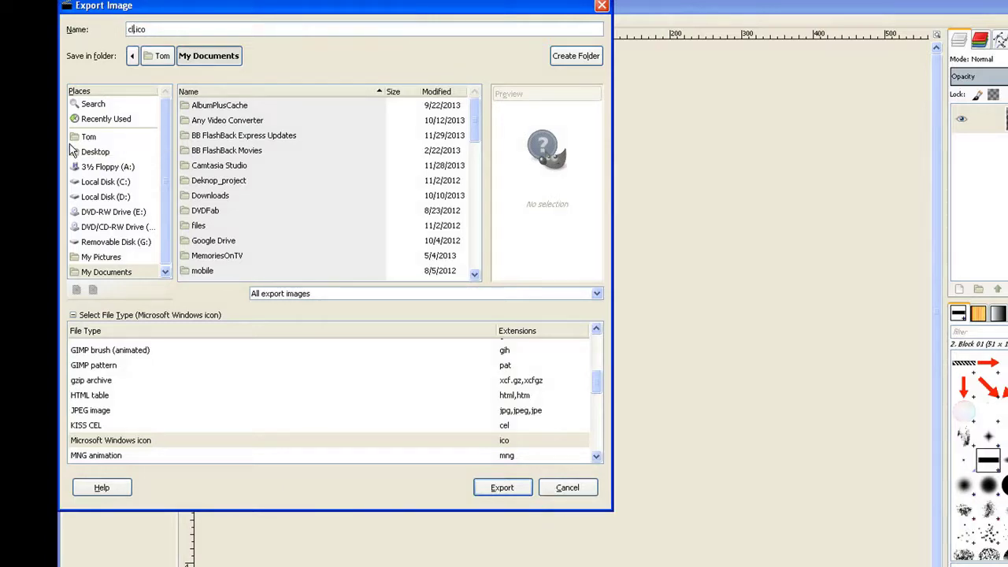
type("ap")
Export clap.ico into My Pictures with the default icon settings.
left_click(106, 257)
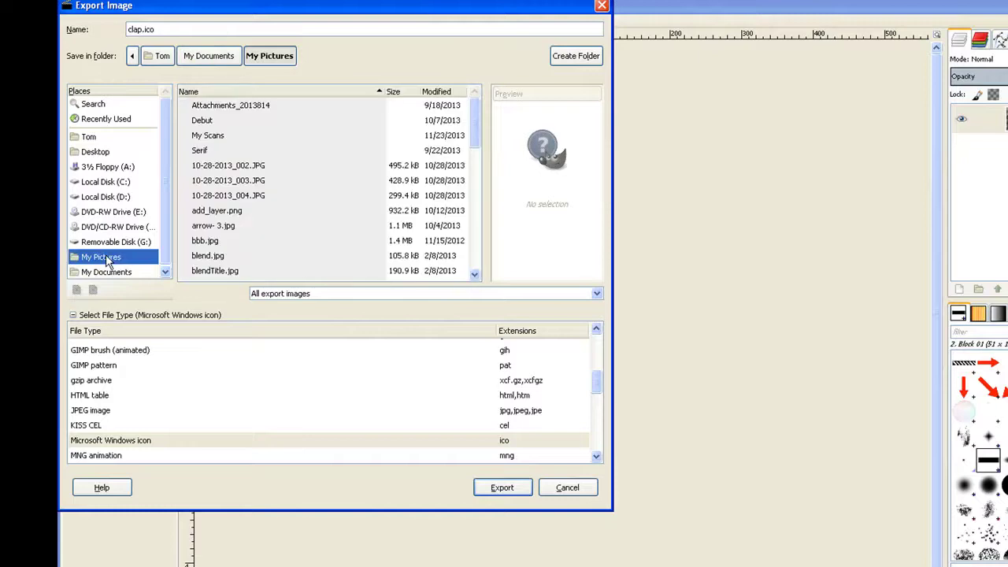
left_click(502, 488)
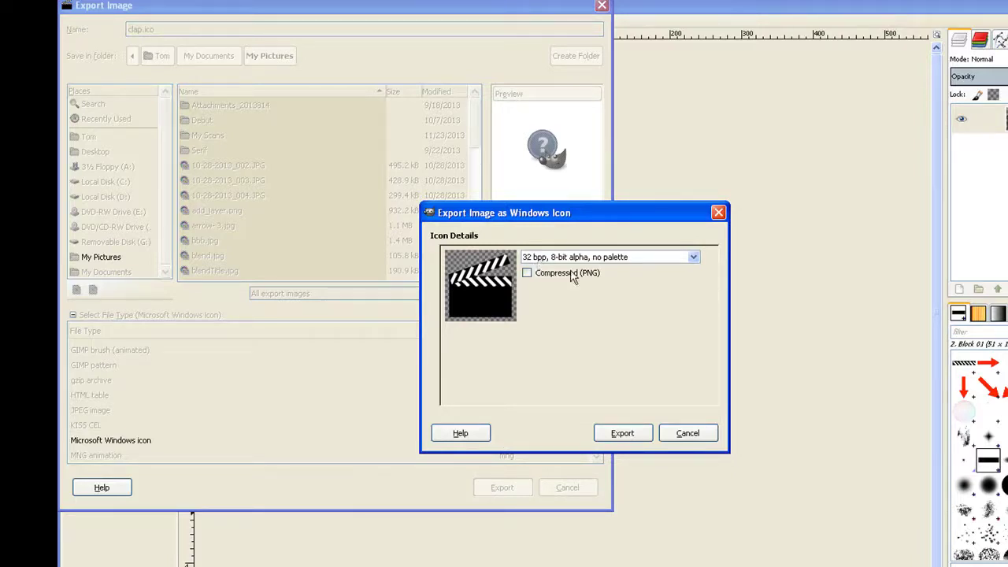
left_click(621, 436)
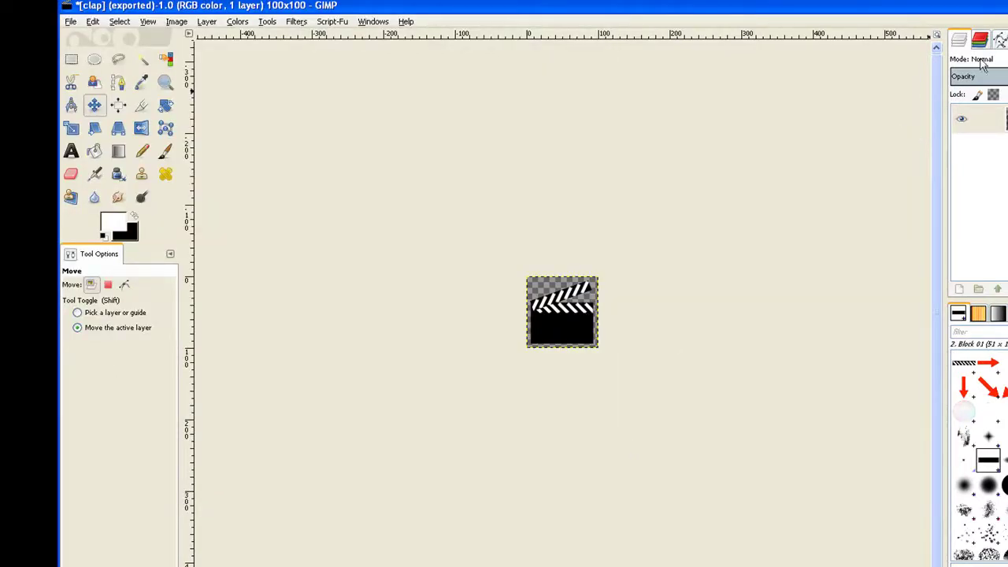
Close all images discarding the clapperboard's changes, then minimise GIMP.
left_click(70, 22)
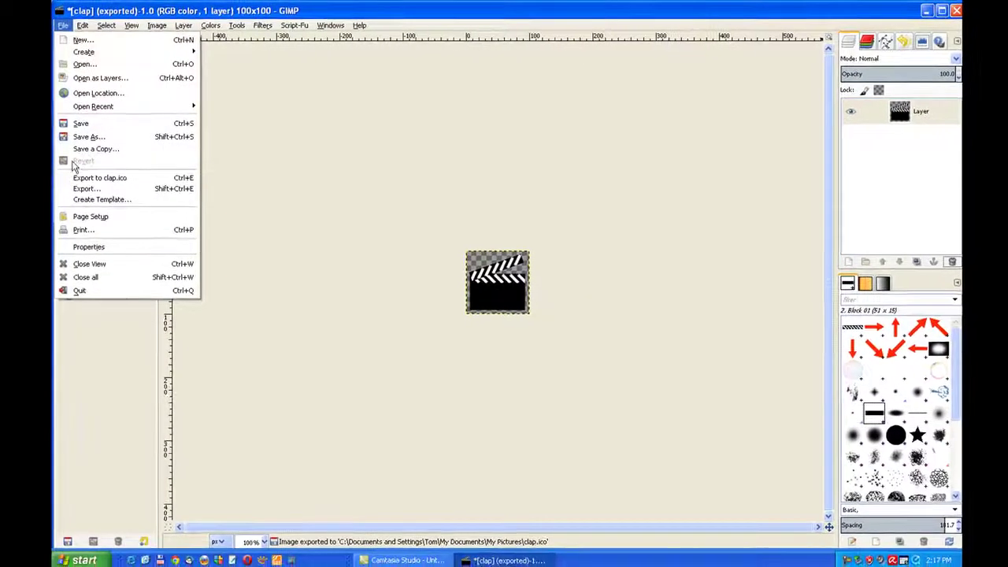
left_click(79, 282)
left_click(242, 225)
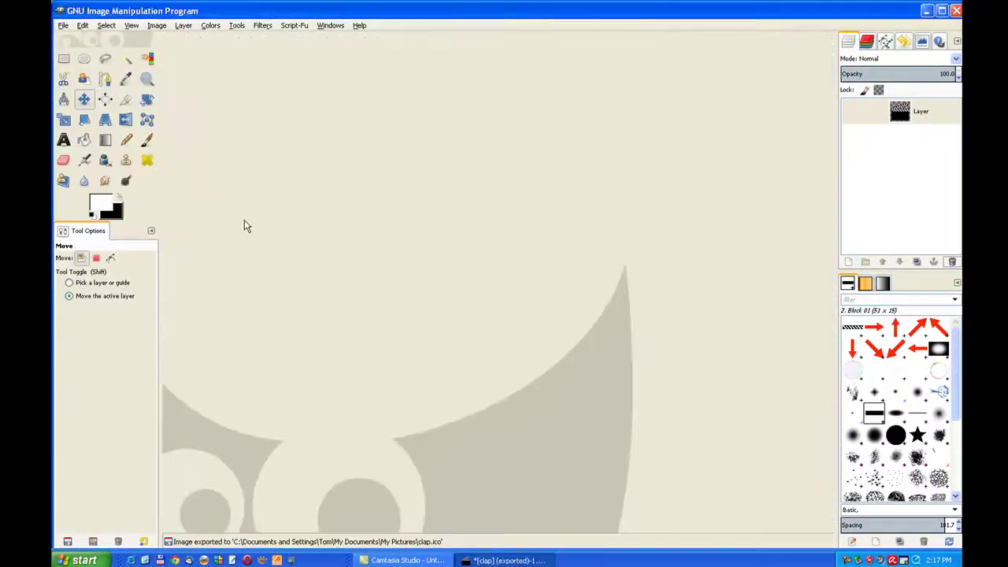
left_click(927, 11)
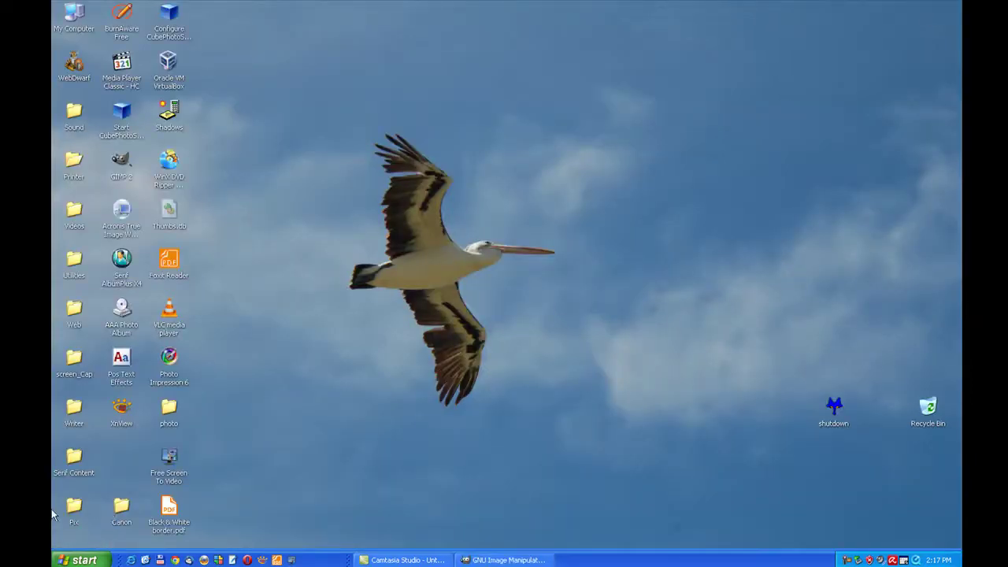
Open the VLC media player shortcut's Properties and its Change Icon chooser.
right_click(169, 317)
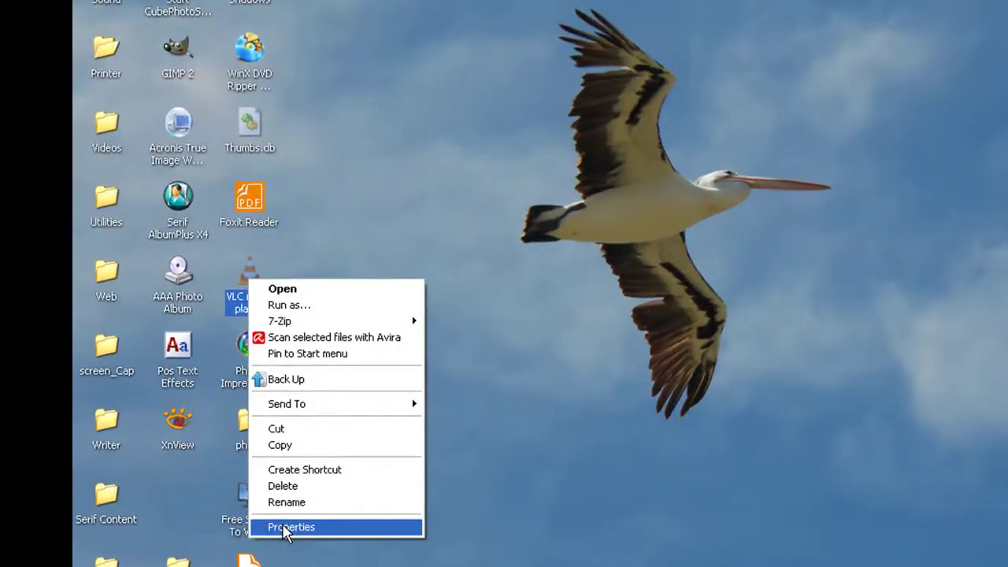
left_click(290, 527)
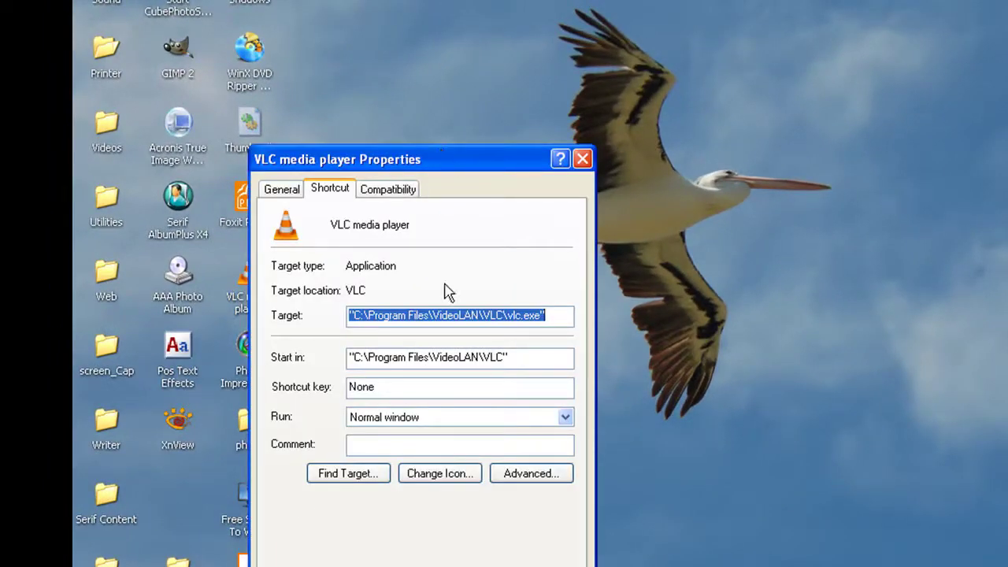
left_click(446, 476)
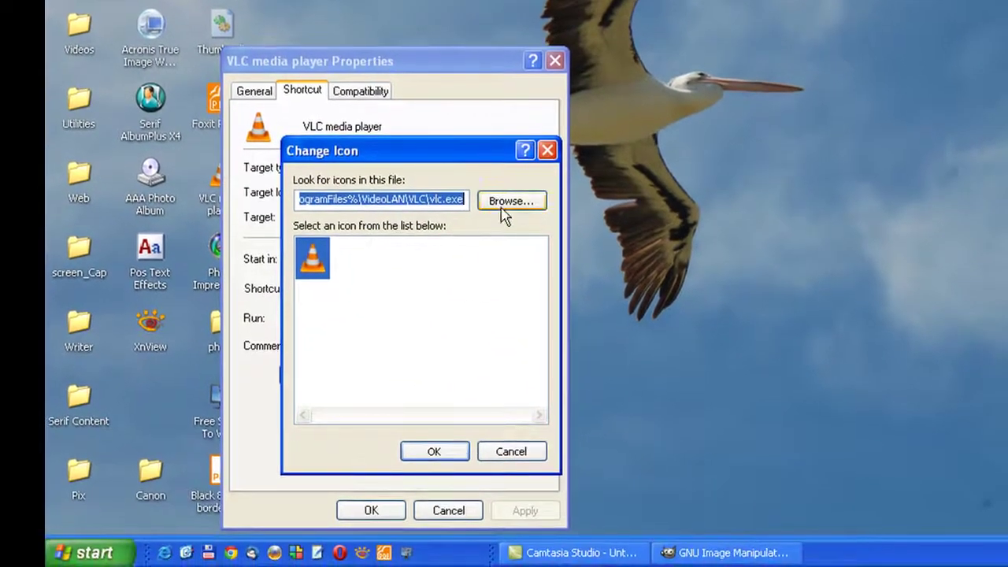
Load clap.ico from My Pictures as the VLC shortcut icon and apply it.
left_click(539, 298)
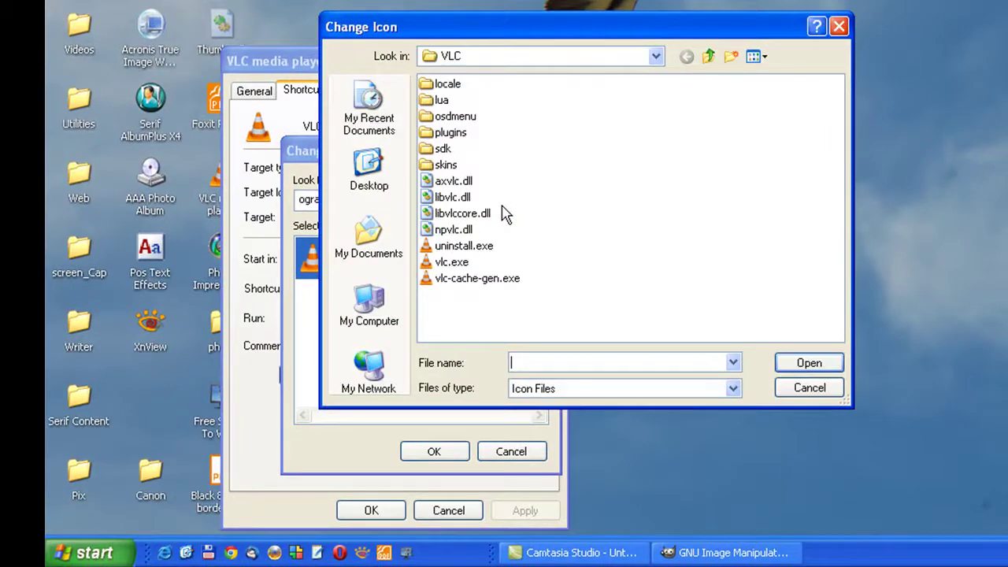
left_click(710, 58)
left_click(709, 58)
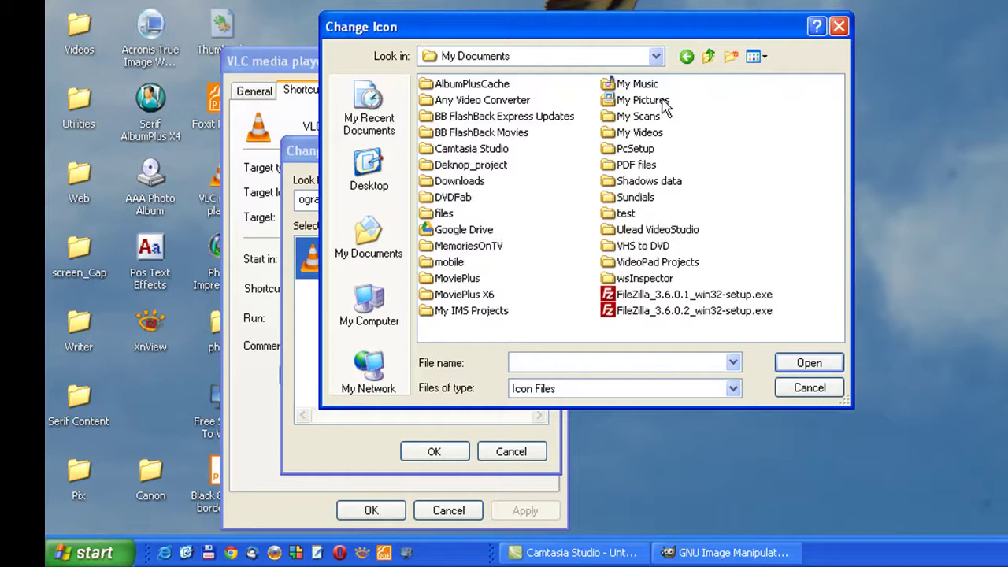
double_click(666, 106)
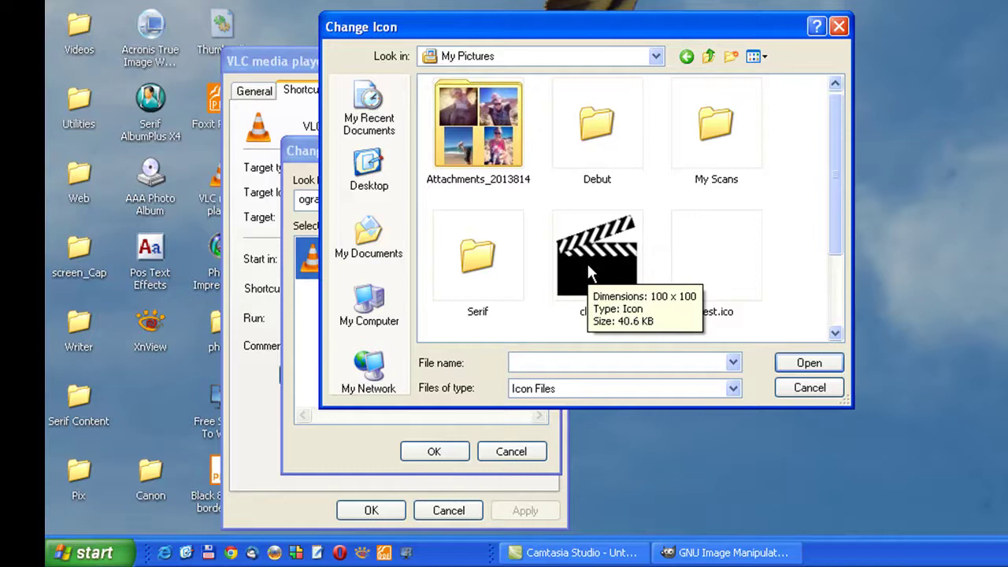
left_click(589, 268)
left_click(794, 364)
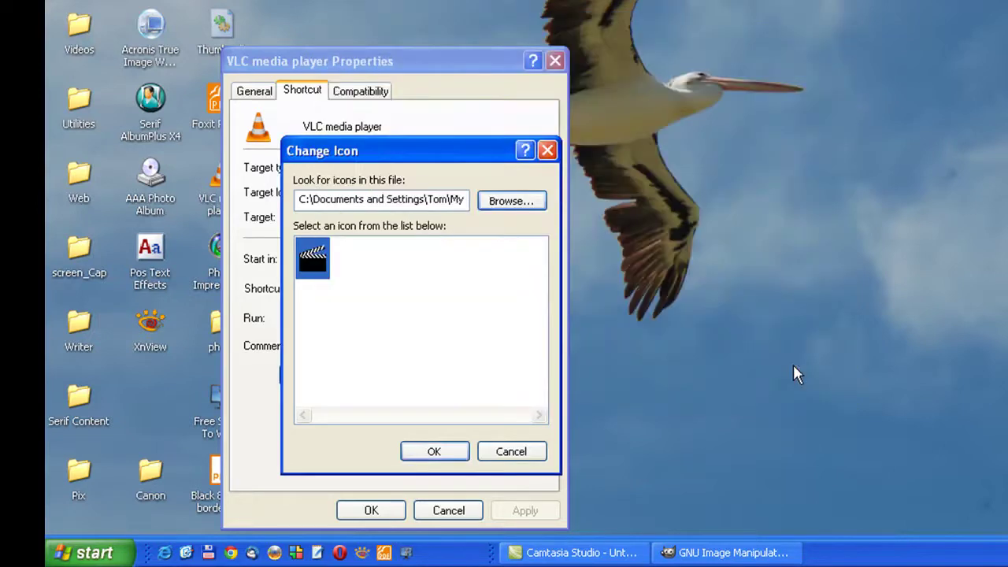
left_click(435, 452)
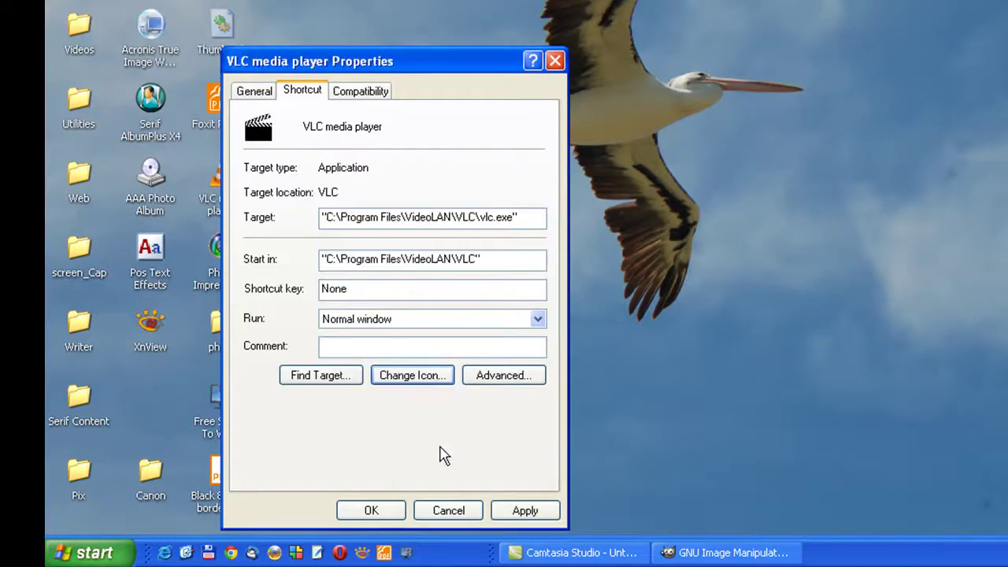
left_click(521, 511)
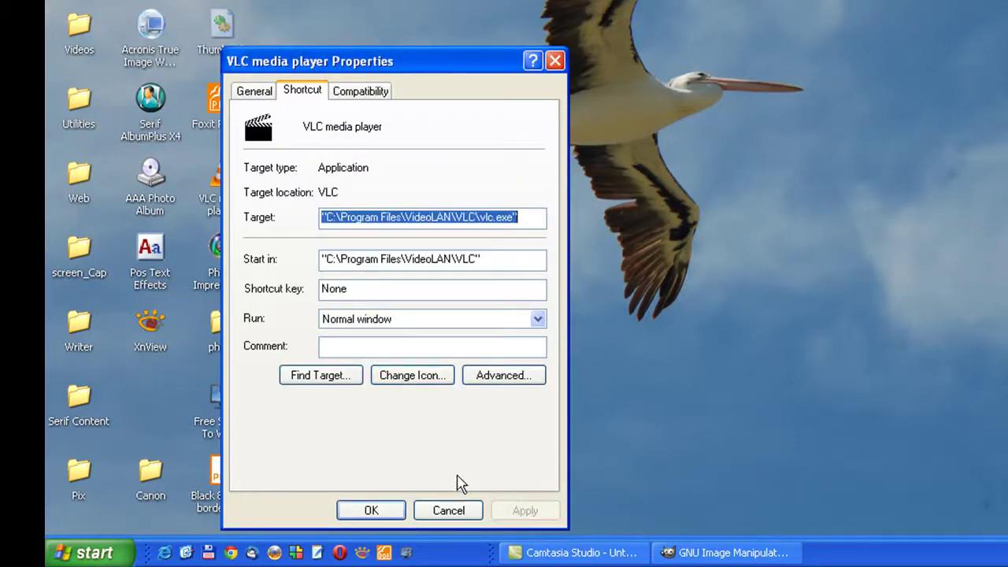
left_click(371, 510)
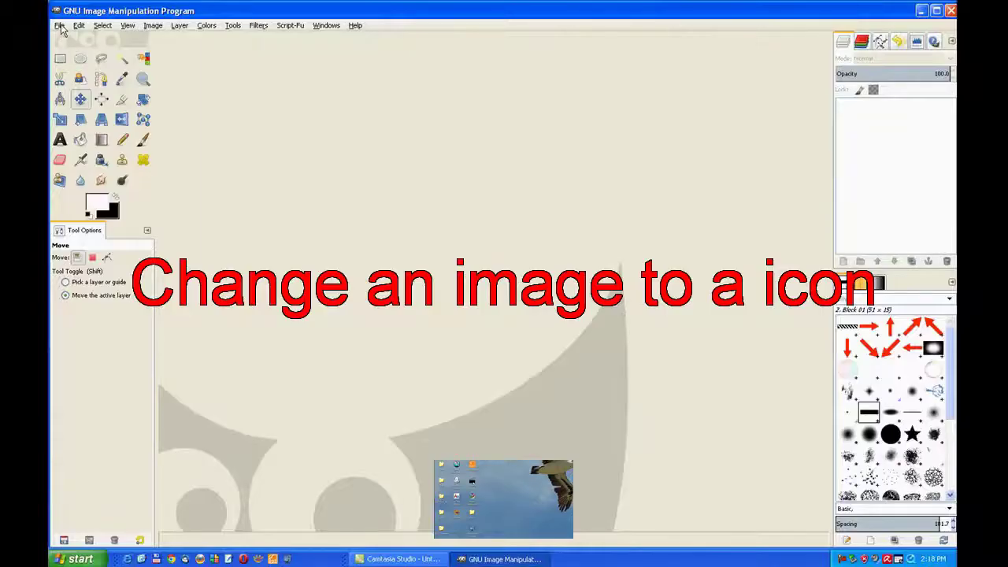
Reopen IMG_2103.JPG from GIMP's recent files list.
left_click(59, 26)
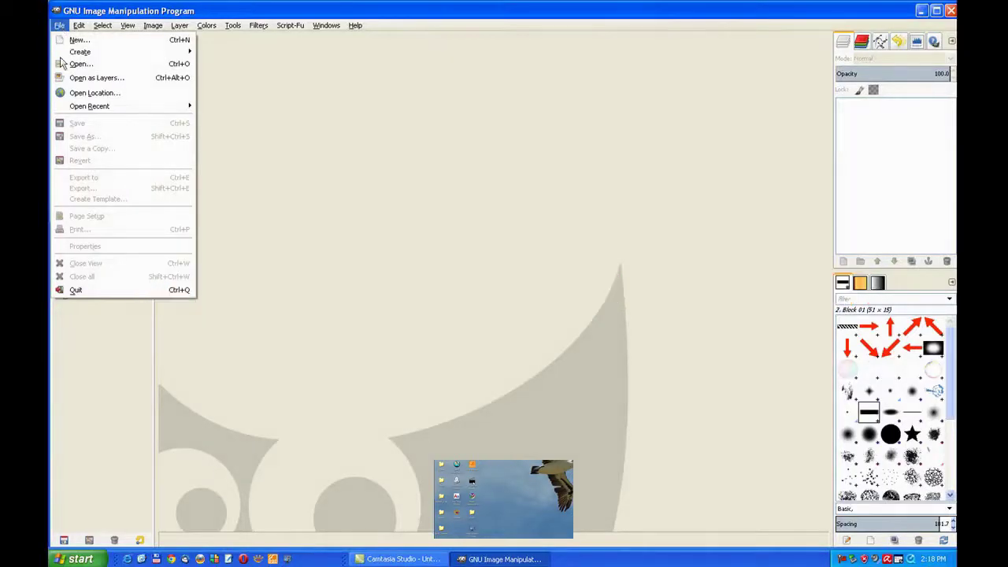
mouse_move(60, 108)
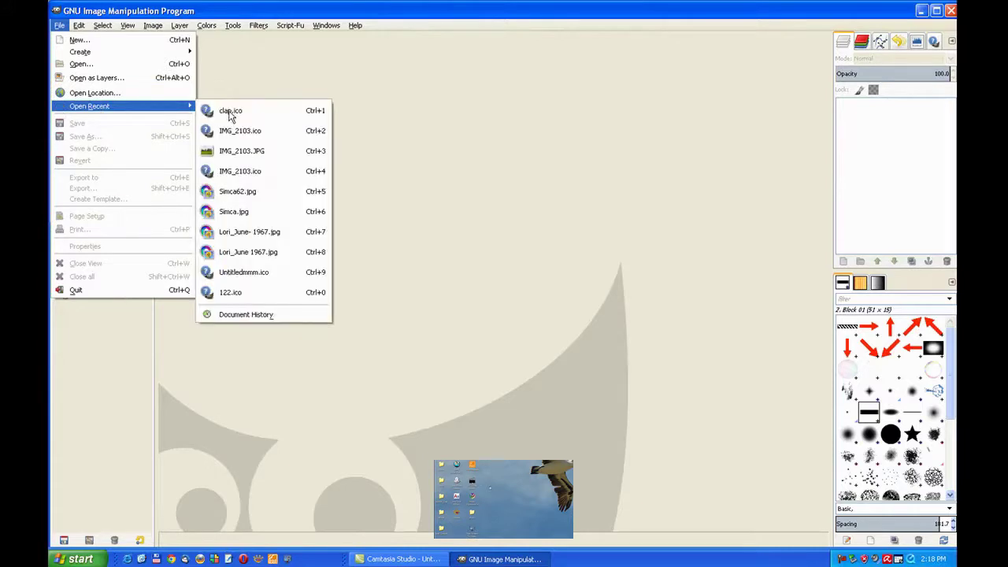
left_click(260, 152)
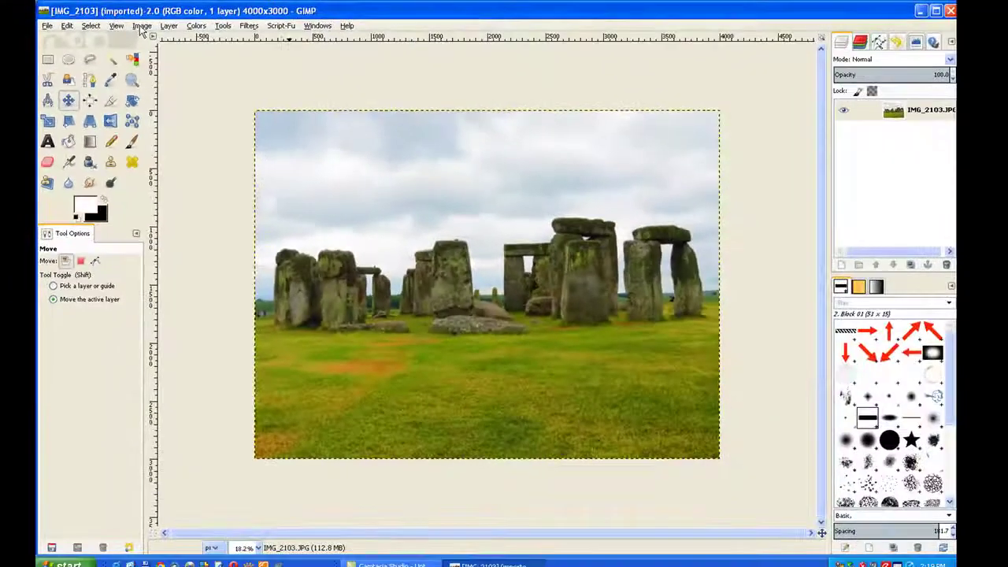
Scale the photo to 100 px width and 100 px height with the chain linked.
left_click(140, 27)
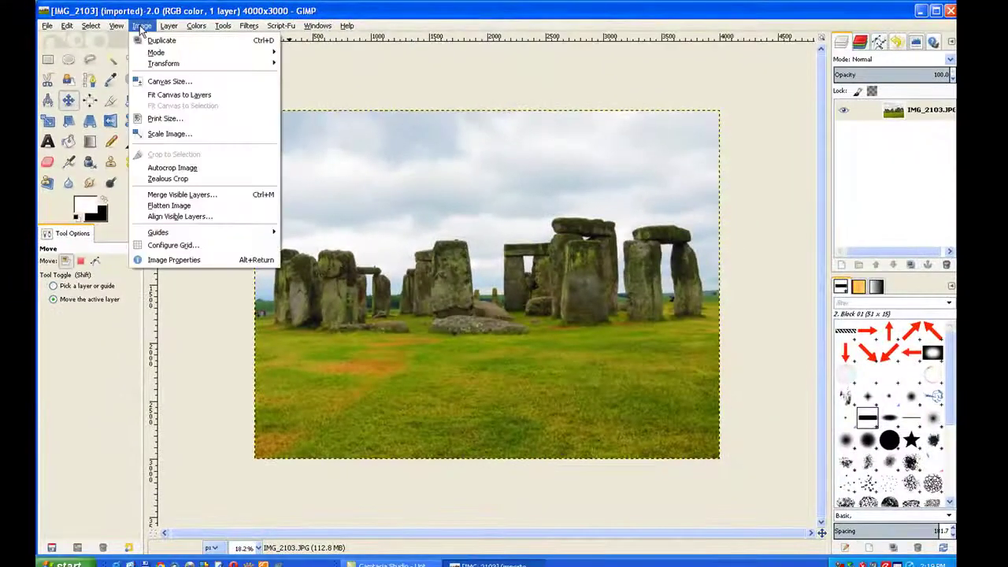
left_click(144, 134)
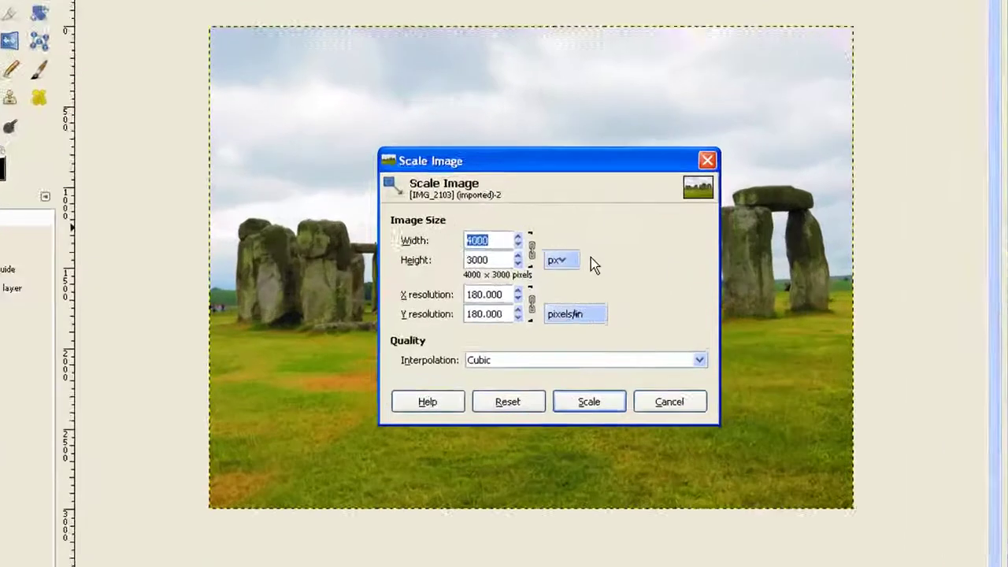
type("100")
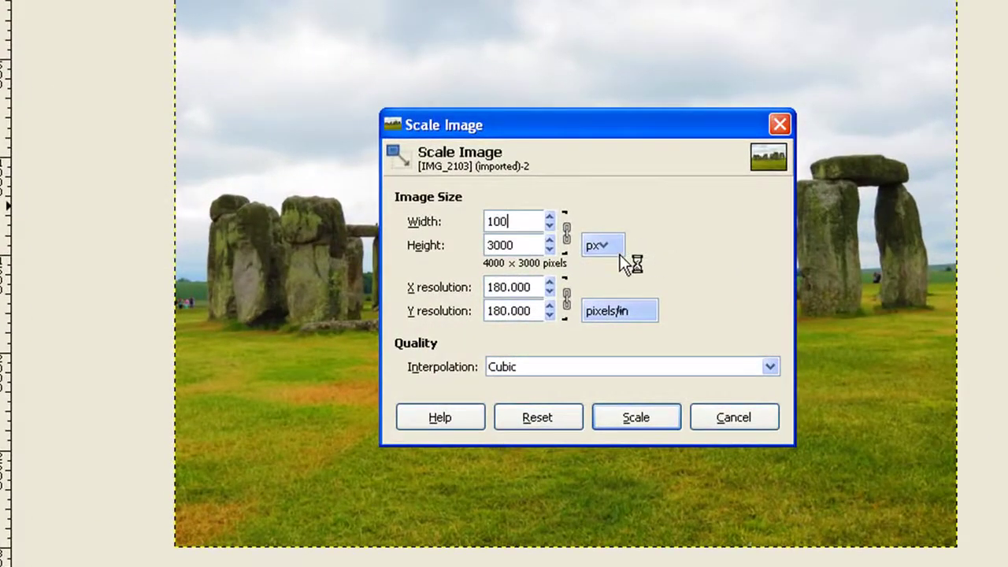
left_click(508, 245)
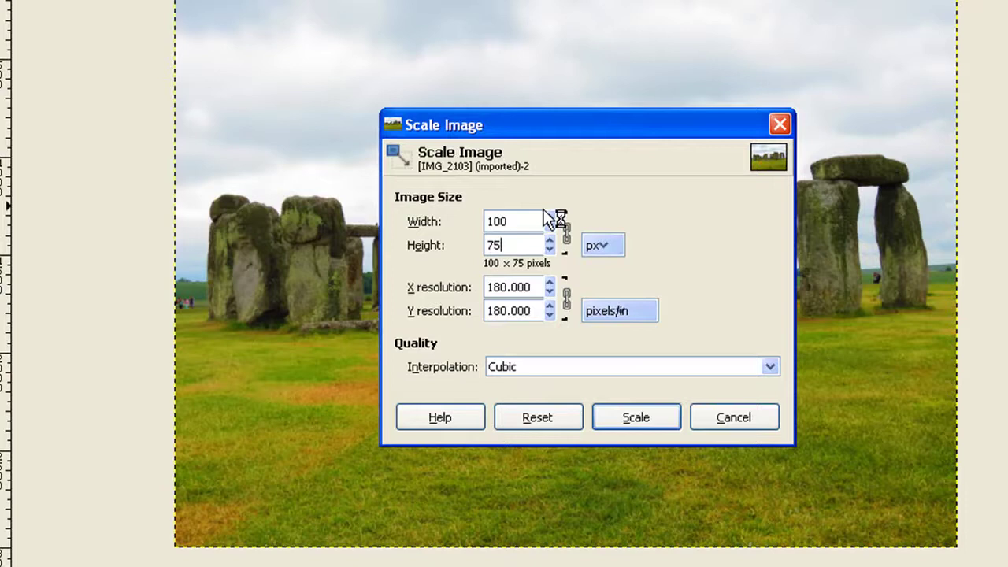
key("BackSpace")
key("BackSpace")
type("100")
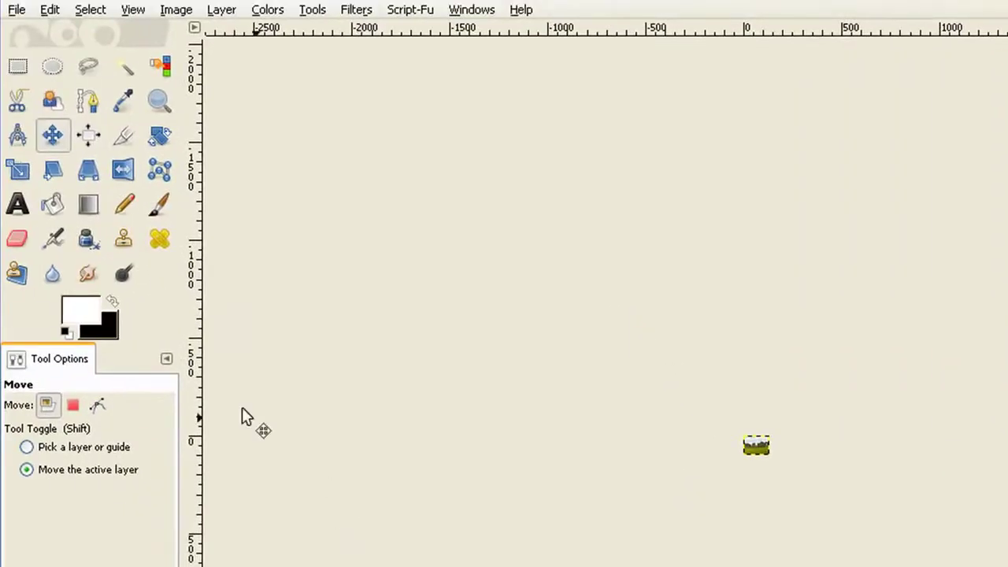
Zoom in on the tiny image and turn the layer's alpha into a selection.
left_click(159, 101)
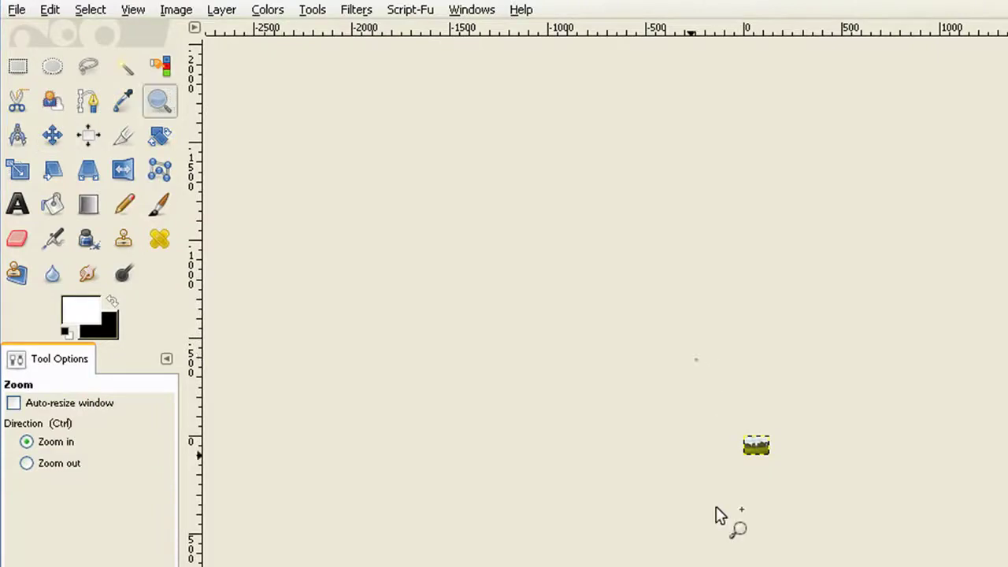
left_click_drag(716, 508, 856, 526)
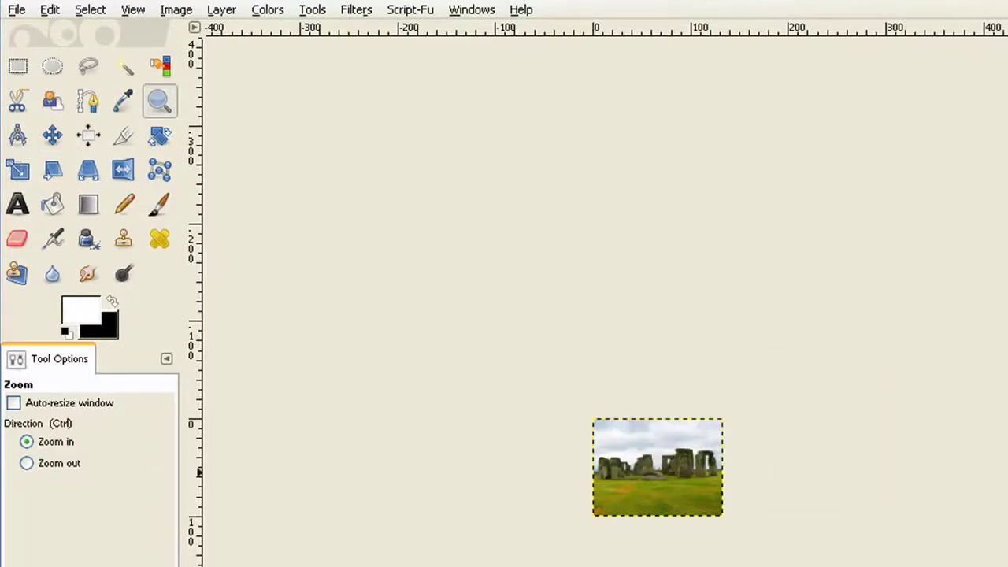
right_click(899, 105)
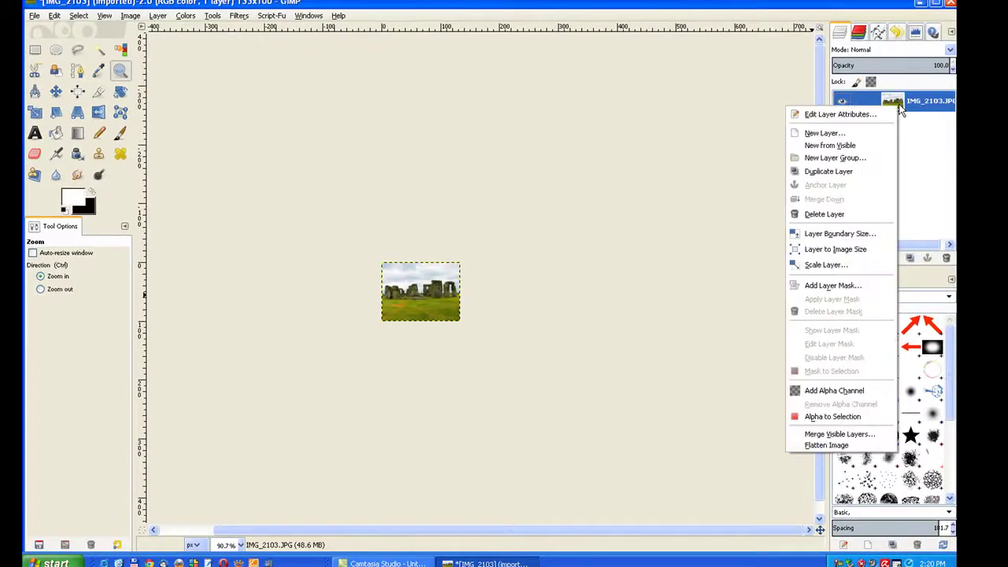
left_click(838, 411)
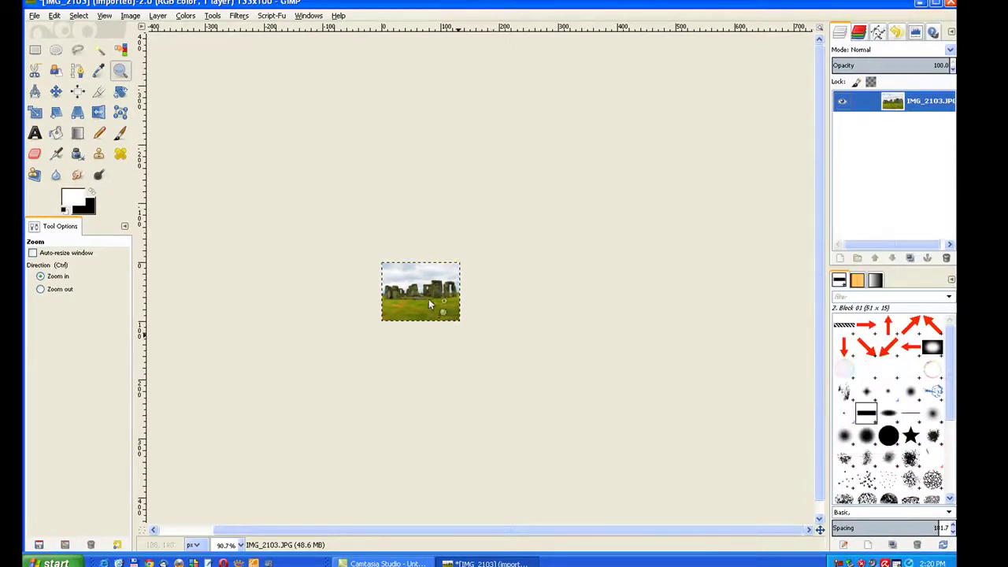
Stroke the selection in black with a 10 px line width.
left_click(90, 194)
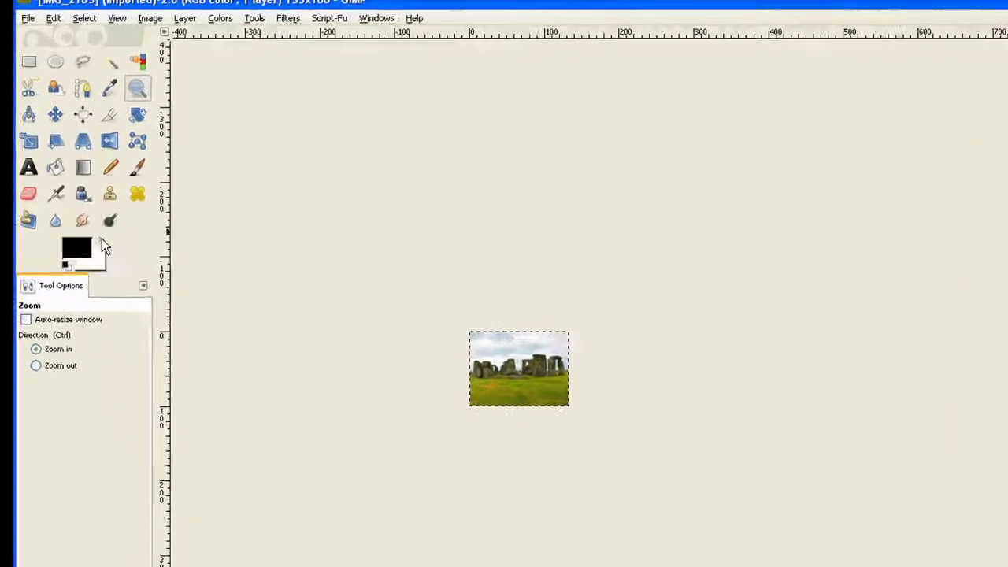
left_click(49, 17)
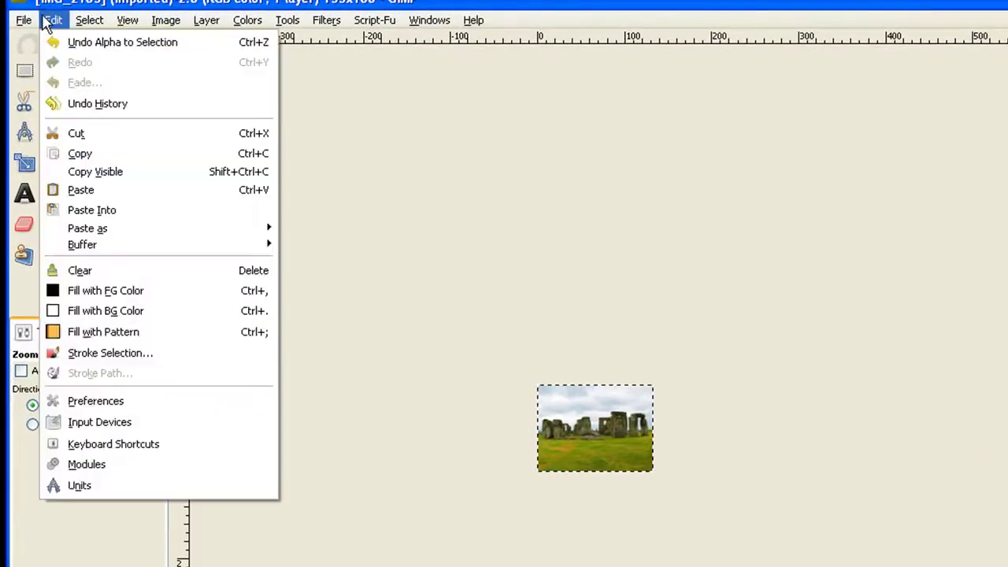
left_click(101, 353)
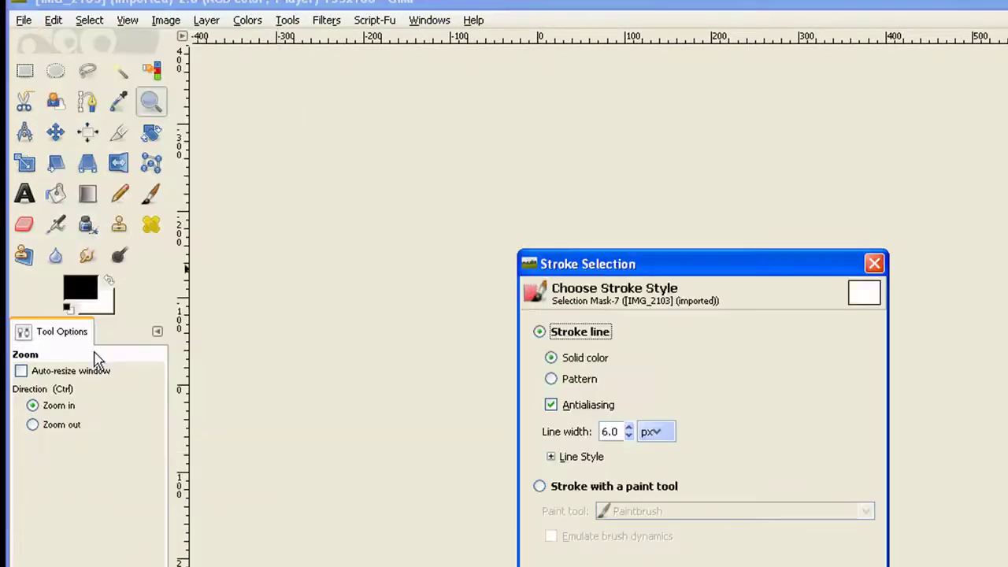
left_click(629, 428)
left_click(630, 428)
key("Return")
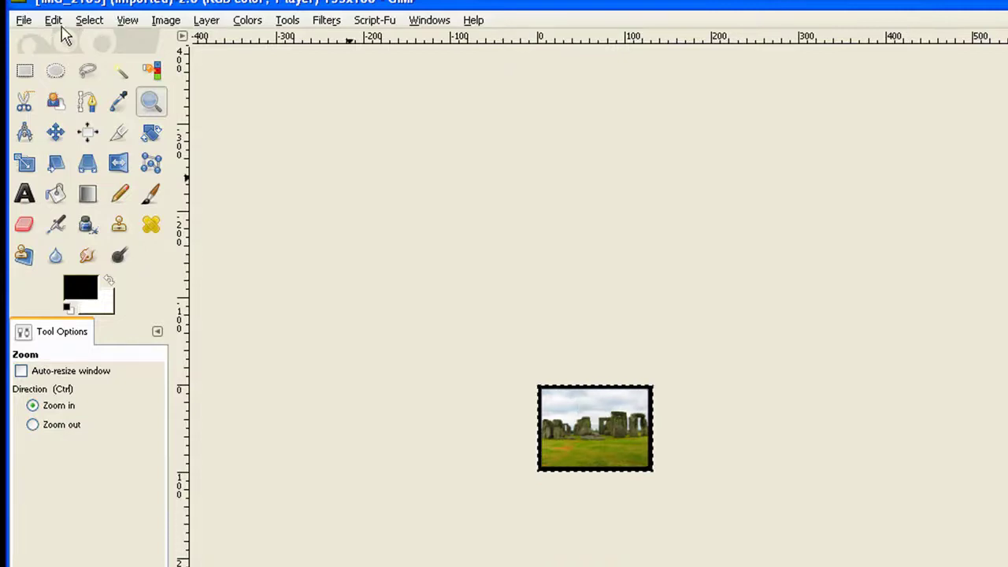
Invert the selection.
left_click(89, 24)
left_click(96, 83)
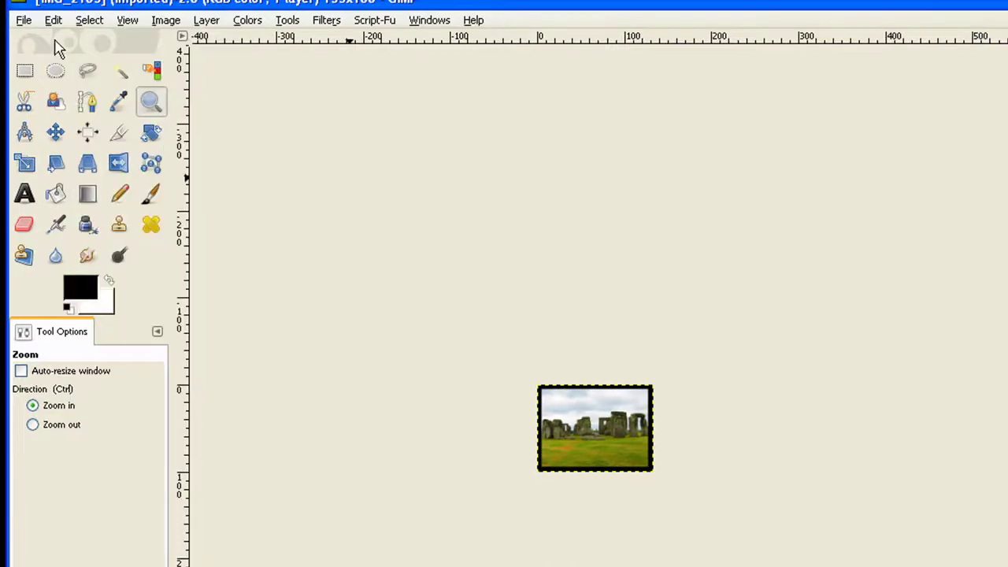
left_click(23, 20)
left_click(67, 276)
left_click(22, 24)
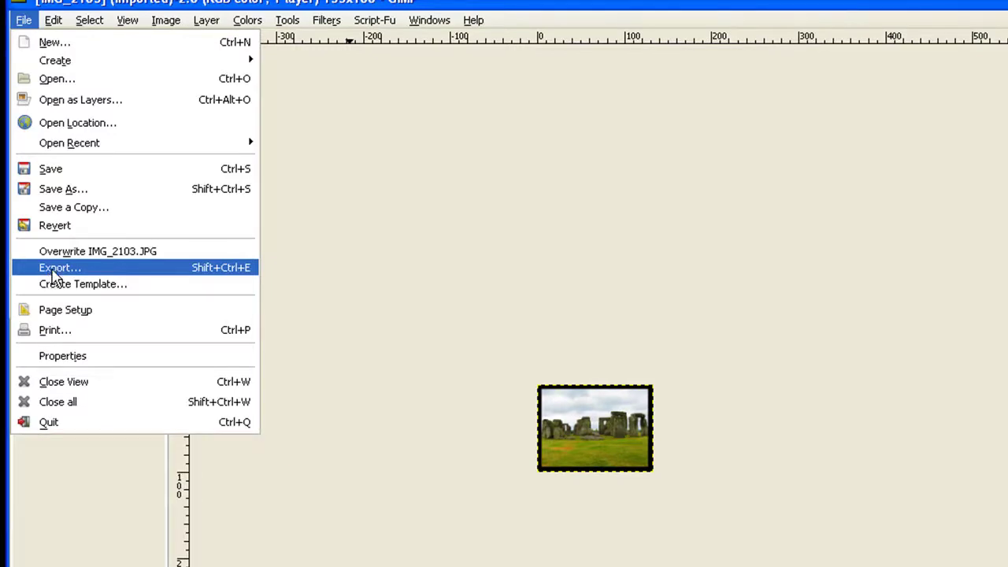
Export the bordered photo as the Windows icon IMG_2103.ico onto the Desktop.
left_click(55, 271)
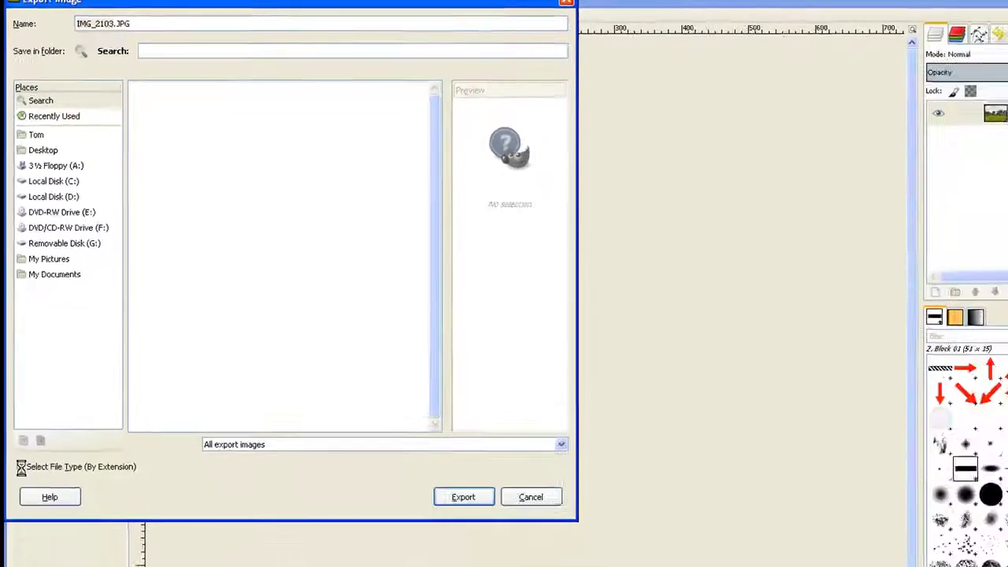
left_click(21, 466)
scroll(378, 396, "down", 5)
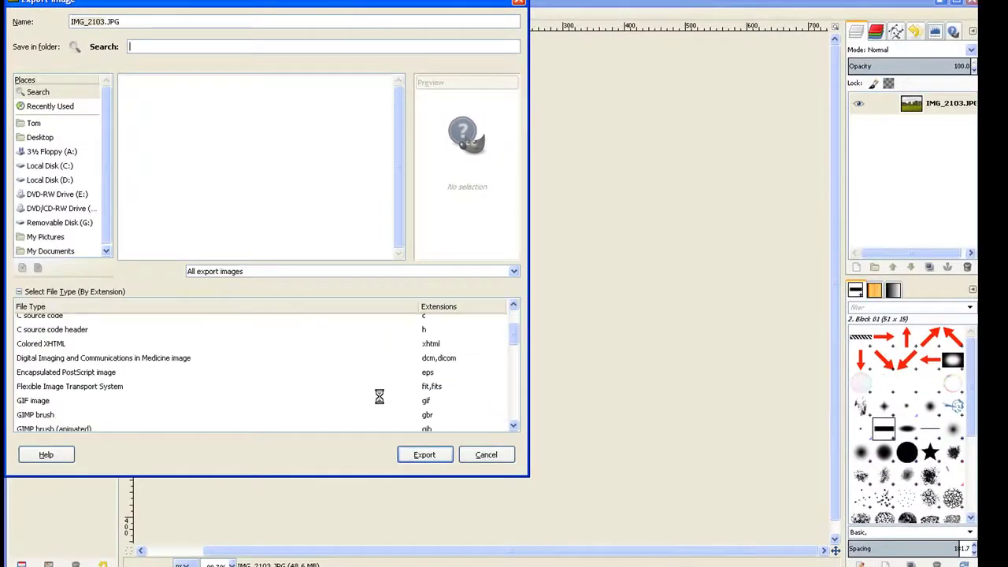
scroll(379, 396, "down", 3)
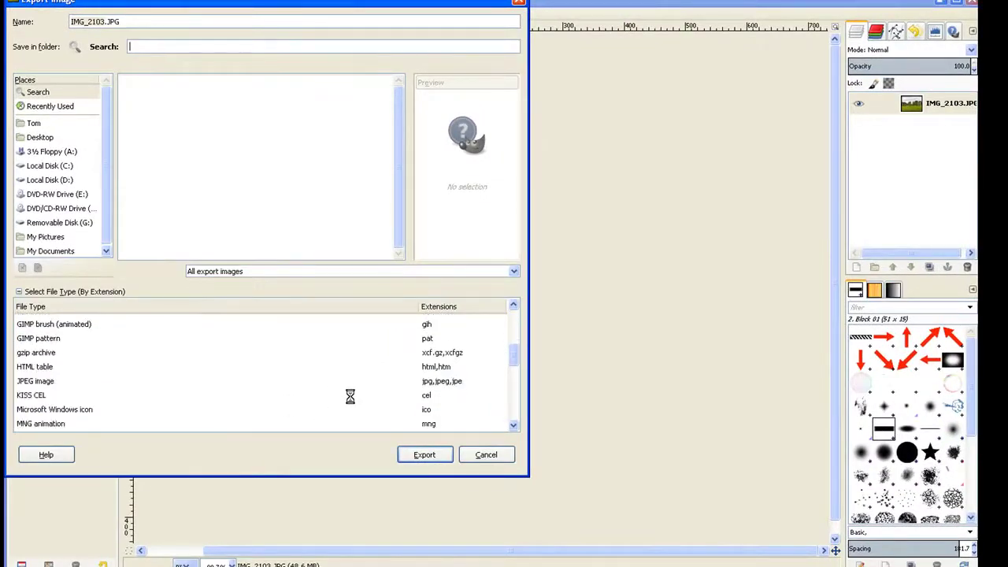
left_click(75, 410)
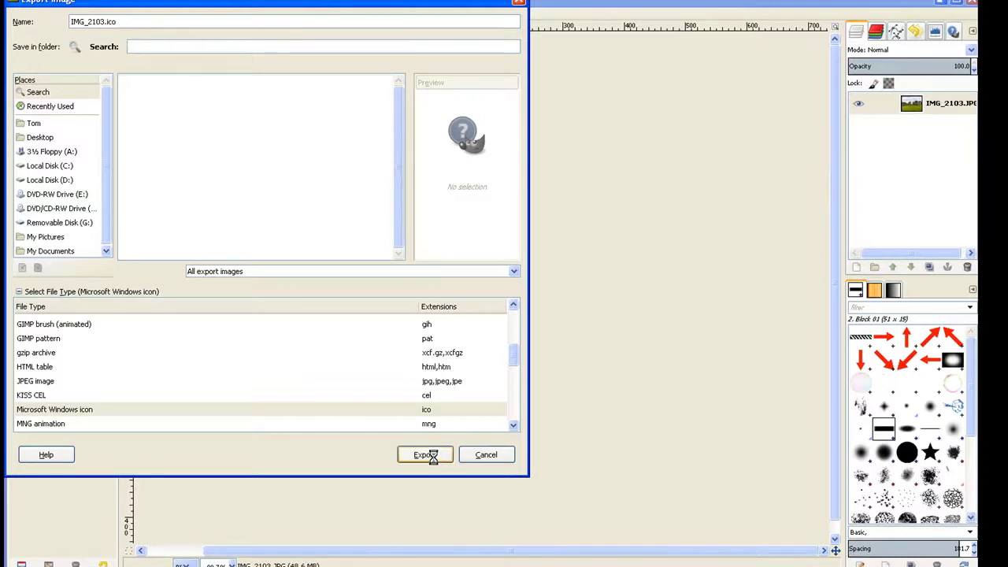
left_click(24, 138)
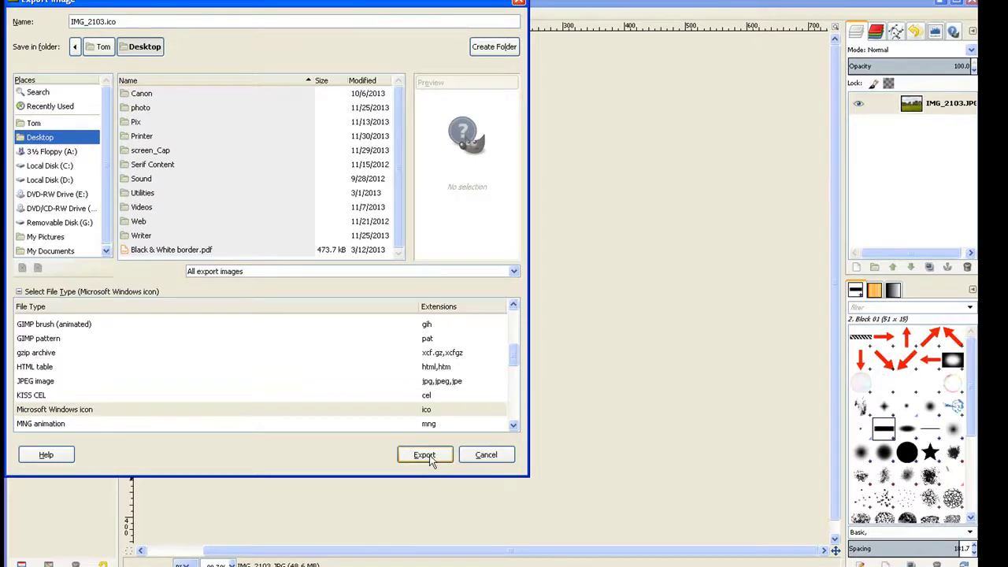
left_click(429, 455)
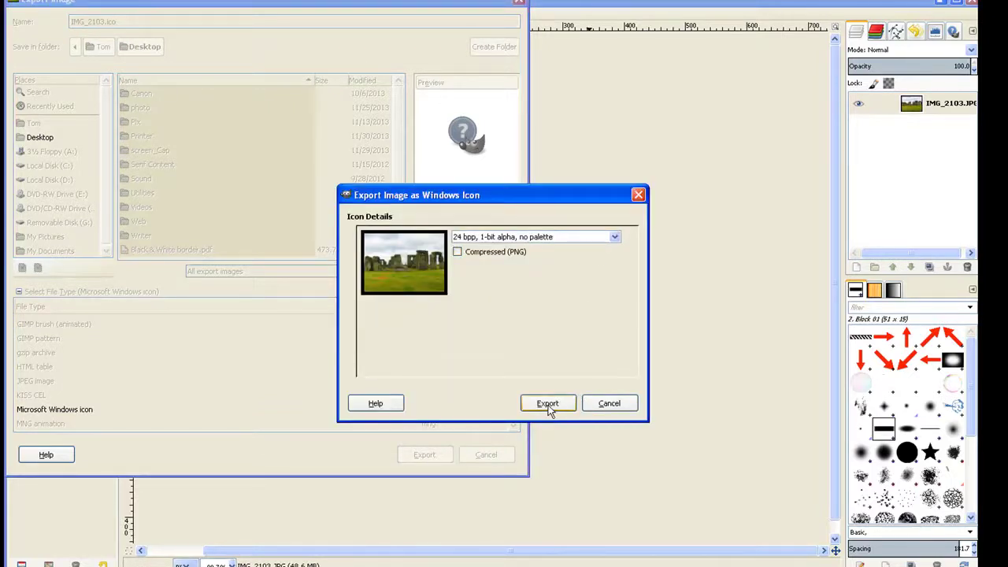
left_click(547, 404)
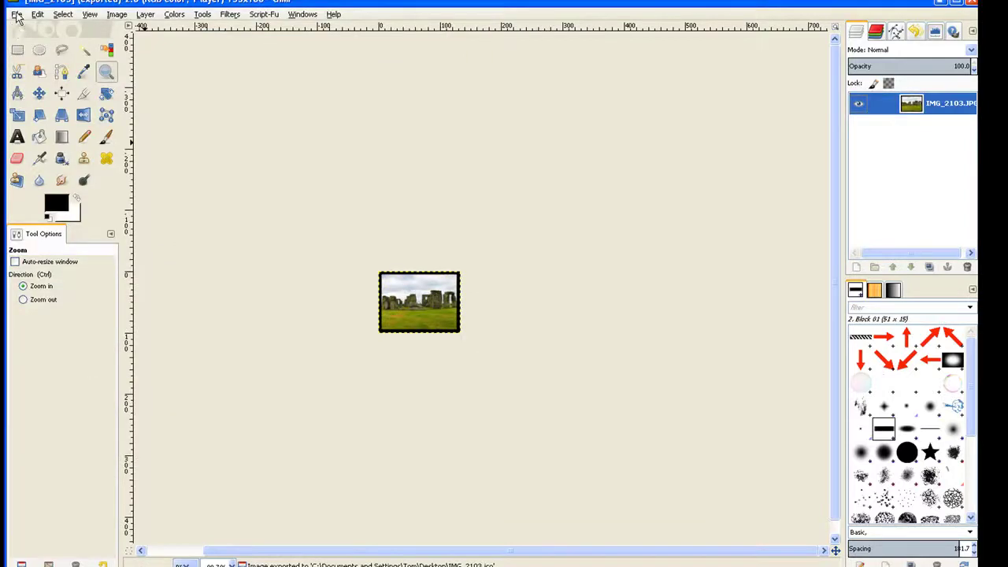
Quit GIMP, discarding unsaved changes.
left_click(16, 14)
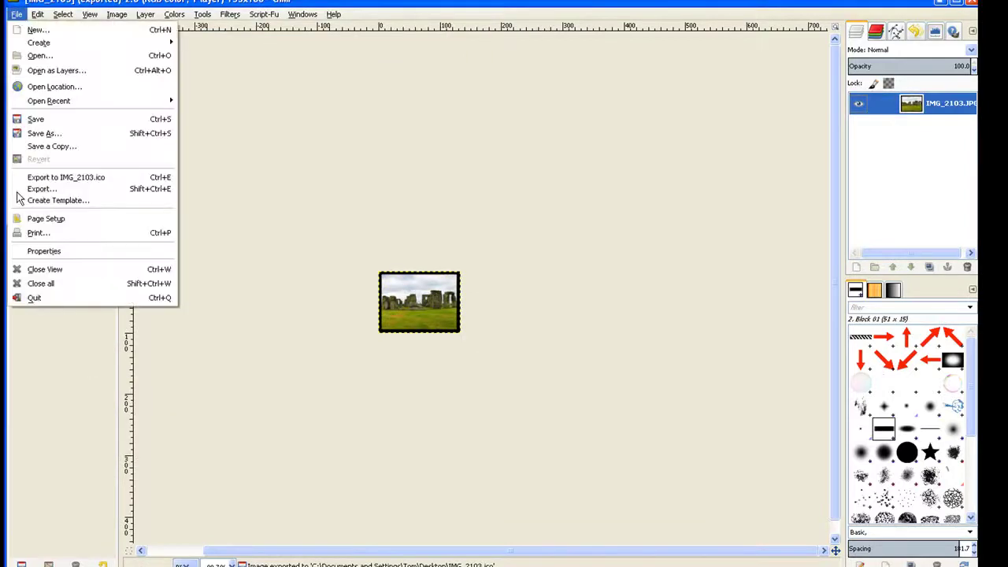
left_click(35, 298)
left_click(186, 230)
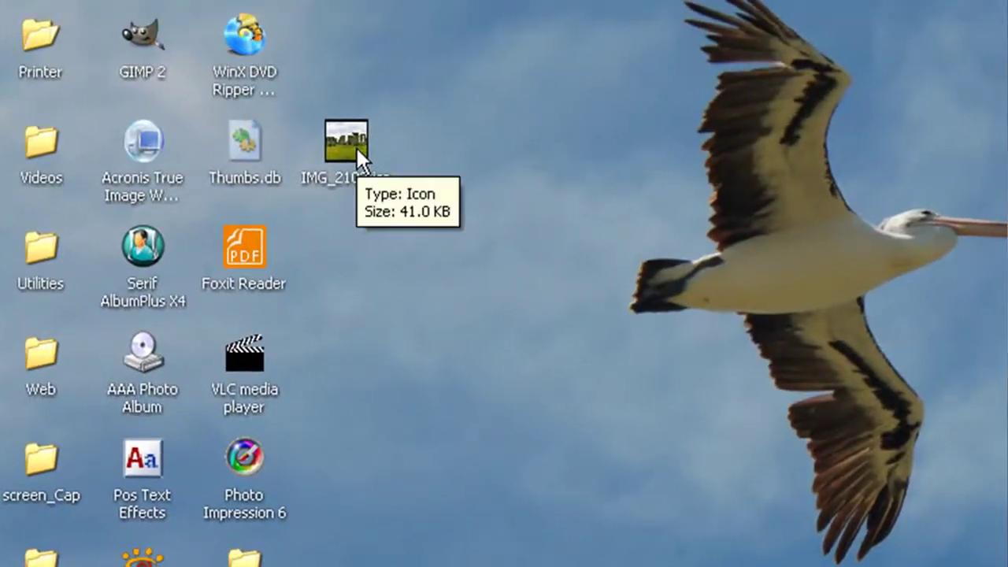
Drag IMG_2103.ico down to sit beside the VLC media player shortcut.
left_click_drag(356, 146, 339, 352)
left_click(403, 329)
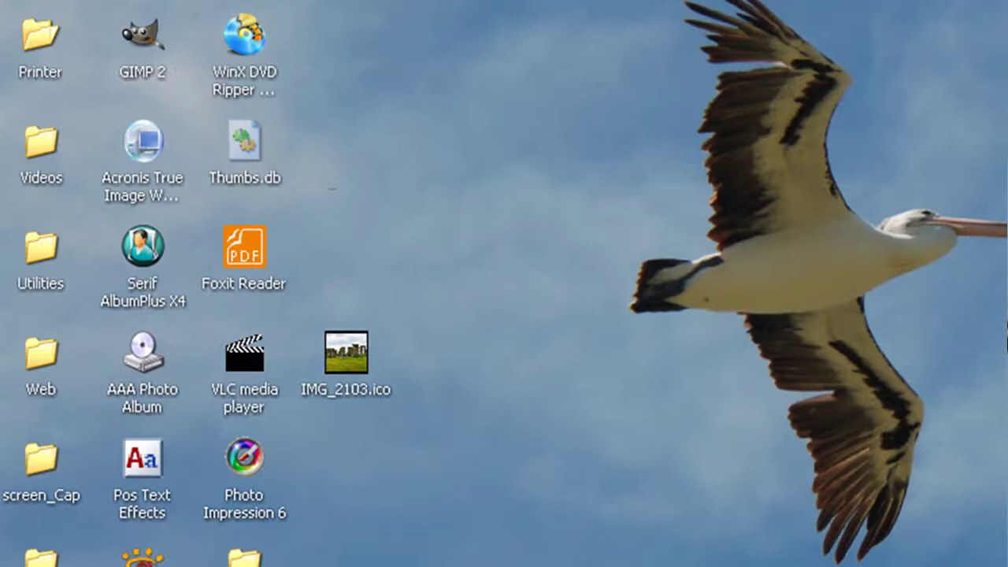
mouse_move(346, 352)
left_mouse_down()
mouse_move(356, 145)
mouse_move(351, 372)
mouse_move(339, 352)
left_mouse_up()
left_click(403, 330)
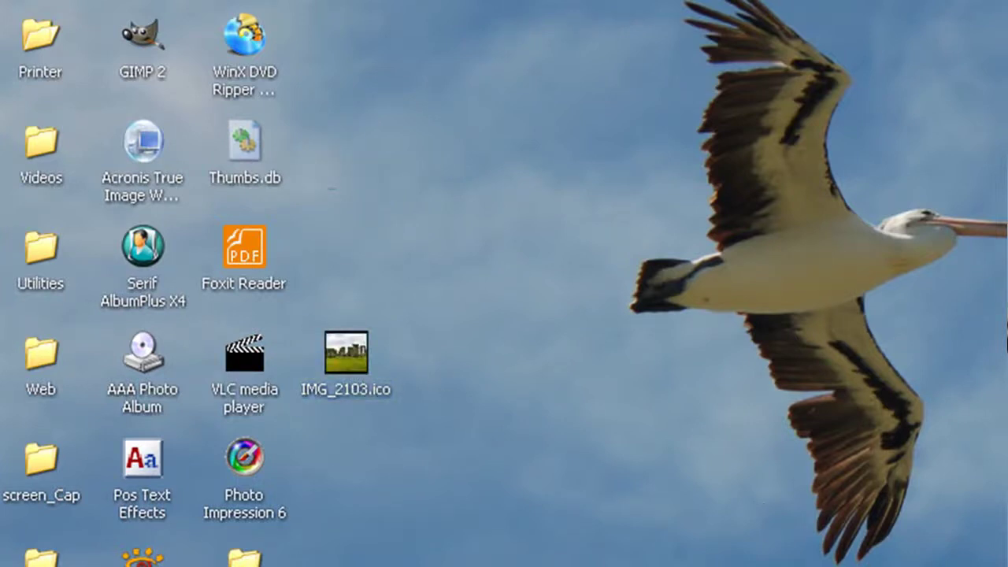